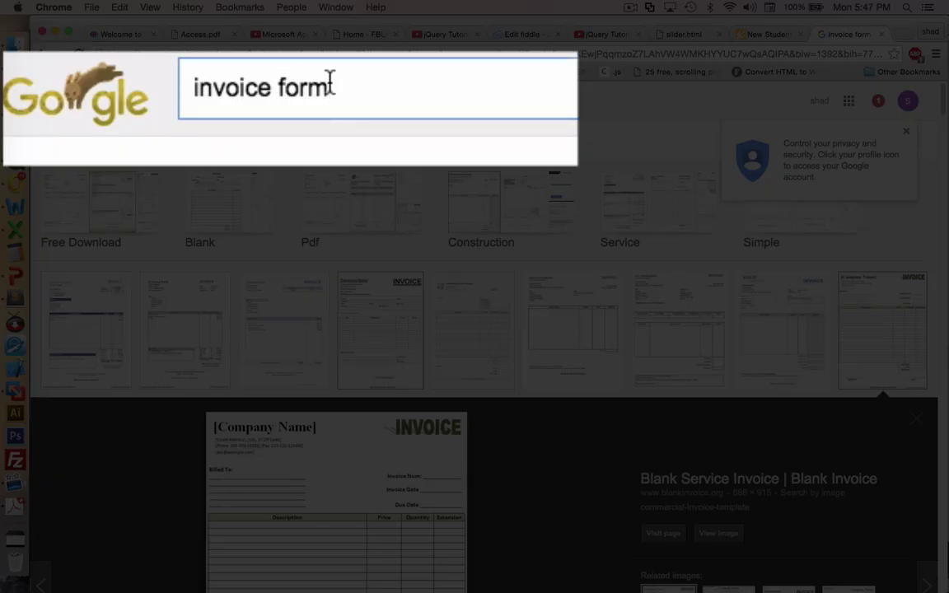
- Preview the first invoice template in Google Images and view its full-size image
{"action": "left_click", "coordinate": [113, 292]}
{"action": "scroll", "coordinate": [560, 329], "scroll_direction": "up", "scroll_amount": 4}
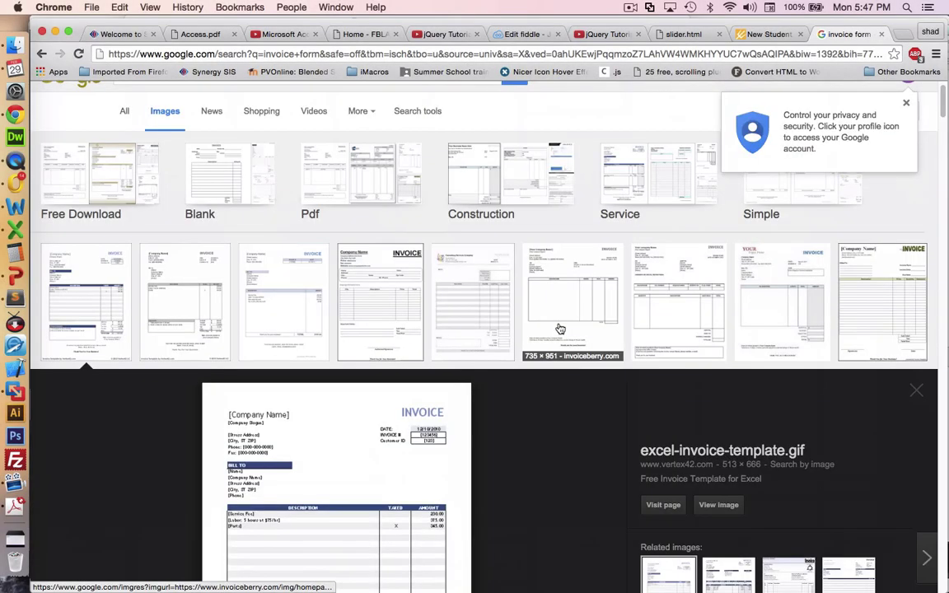
{"action": "scroll", "coordinate": [558, 329], "scroll_direction": "down", "scroll_amount": 3}
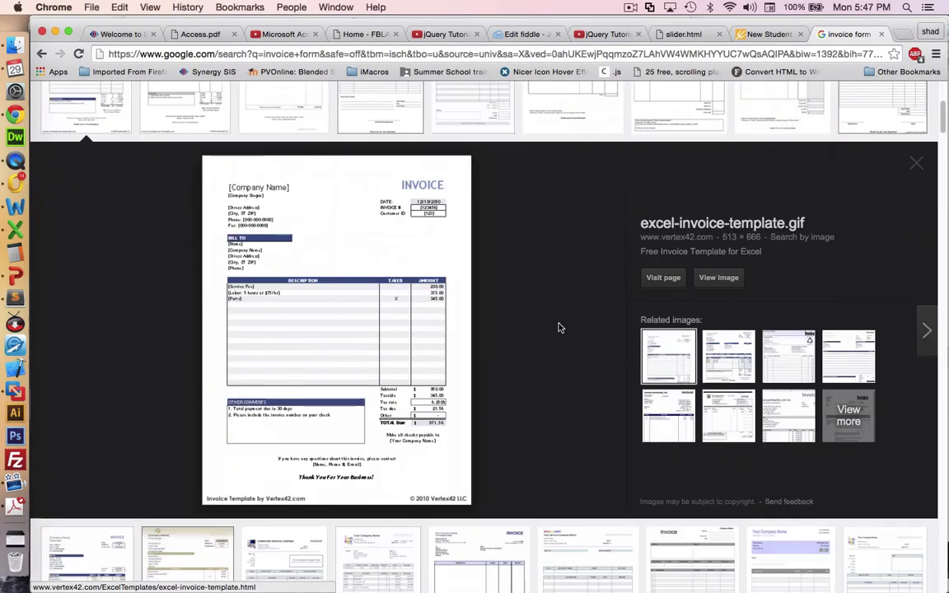
{"action": "left_click", "coordinate": [706, 281]}
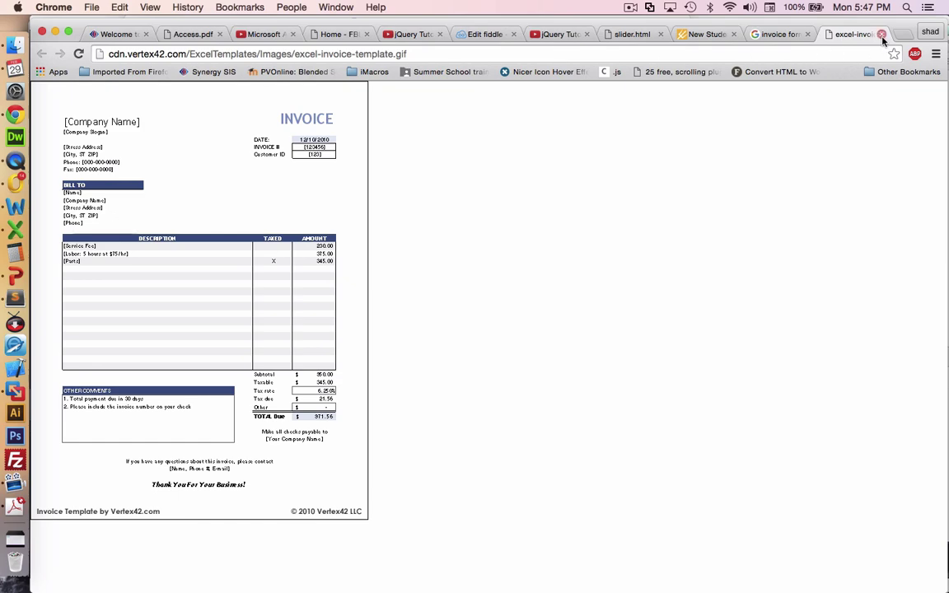
{"action": "left_click", "coordinate": [882, 35]}
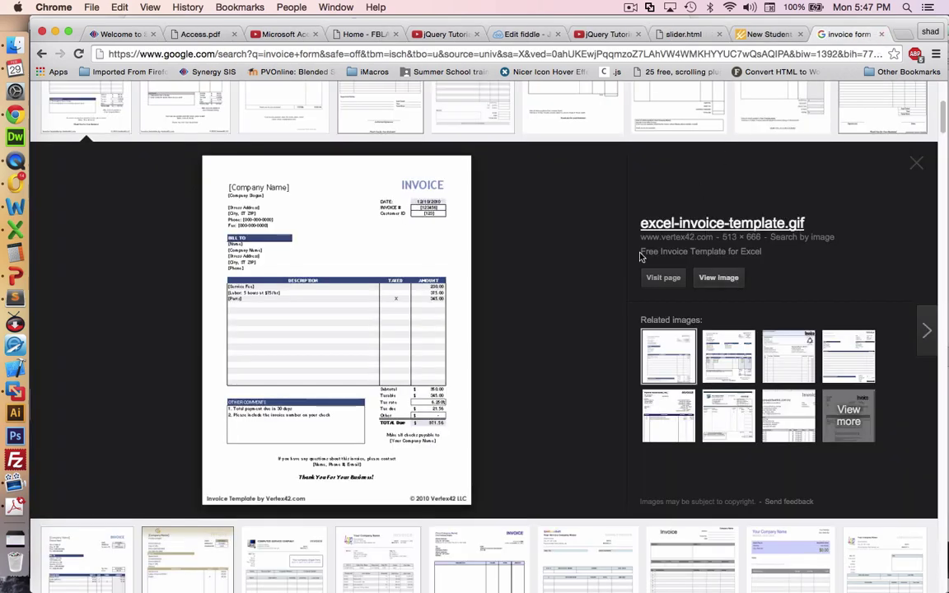
- Preview the Company Name and formswift invoice templates for comparison
{"action": "scroll", "coordinate": [548, 284], "scroll_direction": "up", "scroll_amount": 3}
{"action": "scroll", "coordinate": [546, 276], "scroll_direction": "up", "scroll_amount": 1}
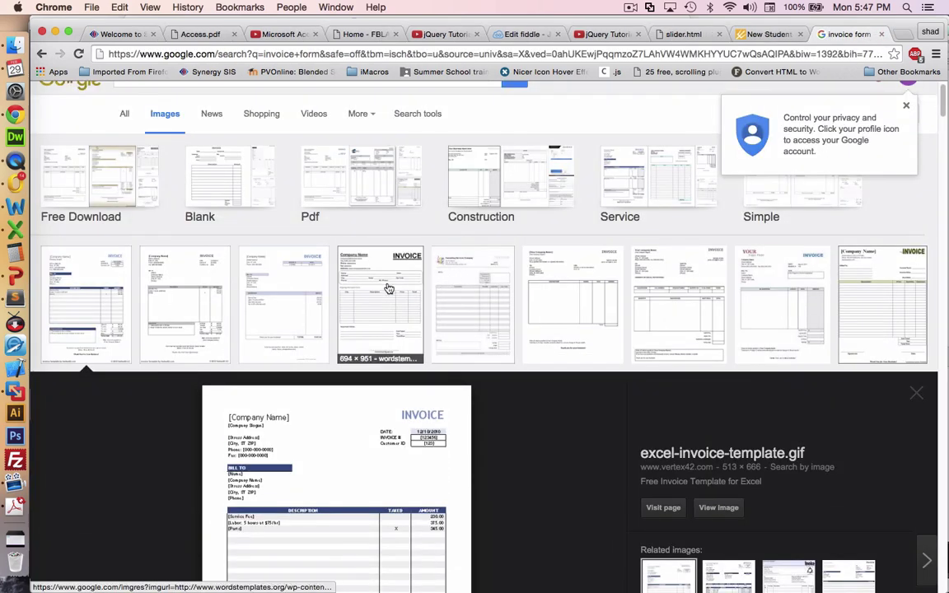
{"action": "left_click", "coordinate": [354, 260]}
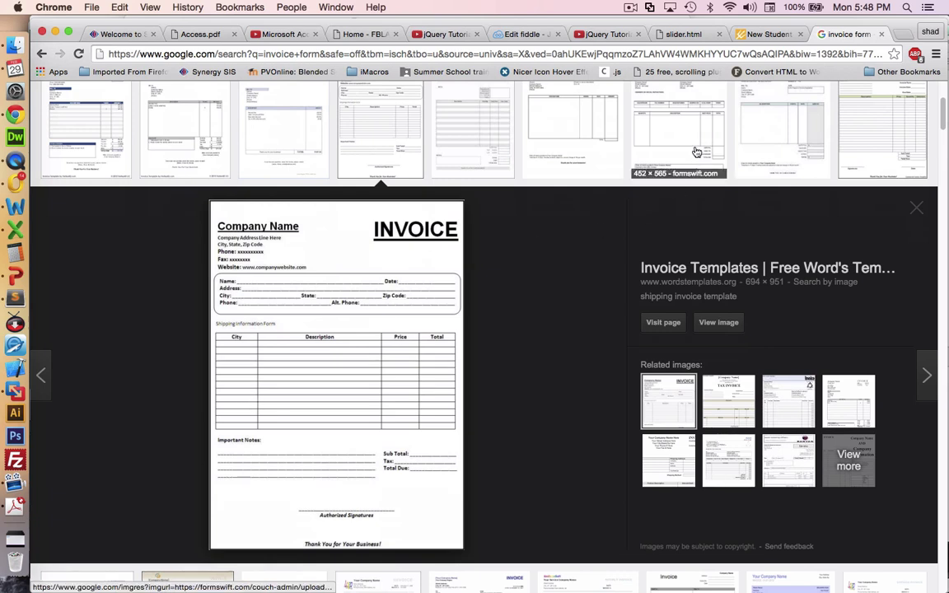
{"action": "left_click", "coordinate": [626, 142]}
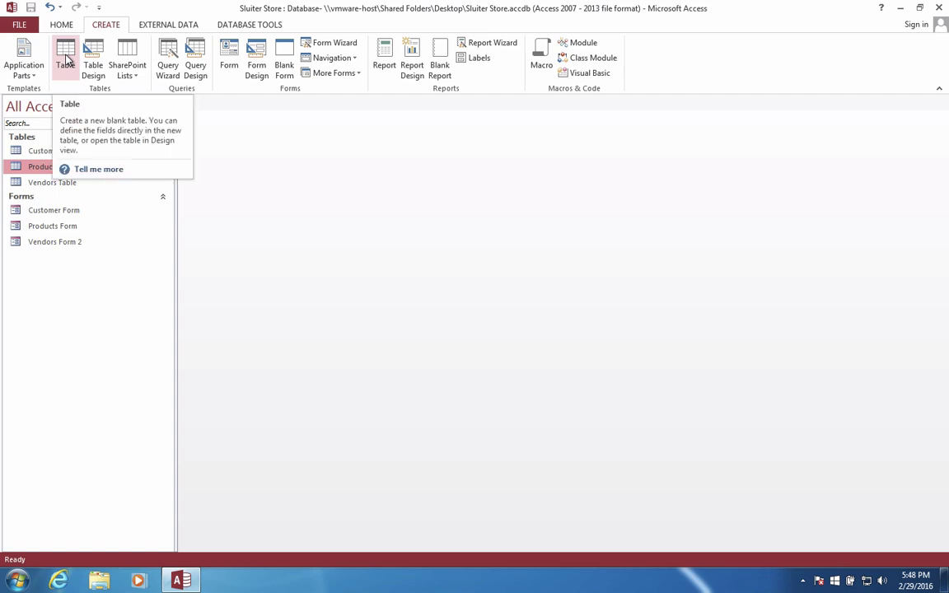
- Create a blank table, switch it to Design View and save it as 'Invoice Table'
{"action": "left_click", "coordinate": [66, 60]}
{"action": "right_click", "coordinate": [198, 99]}
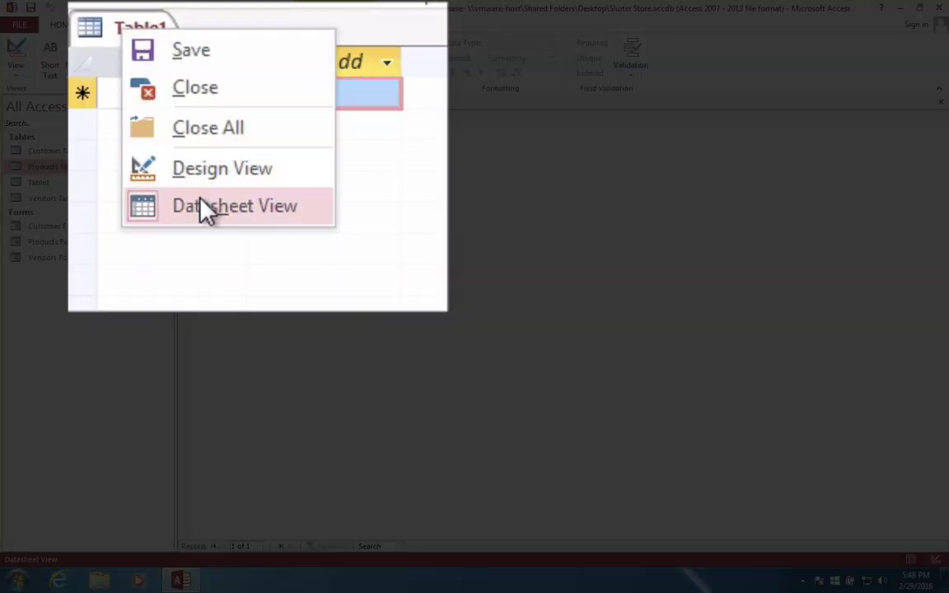
{"action": "left_click", "coordinate": [206, 171]}
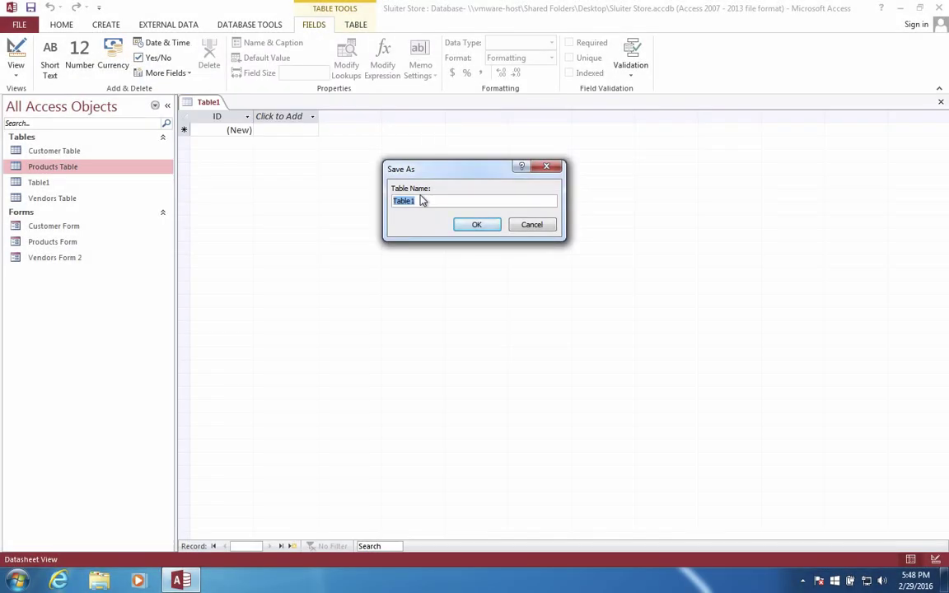
{"action": "type", "text": "Invoi"}
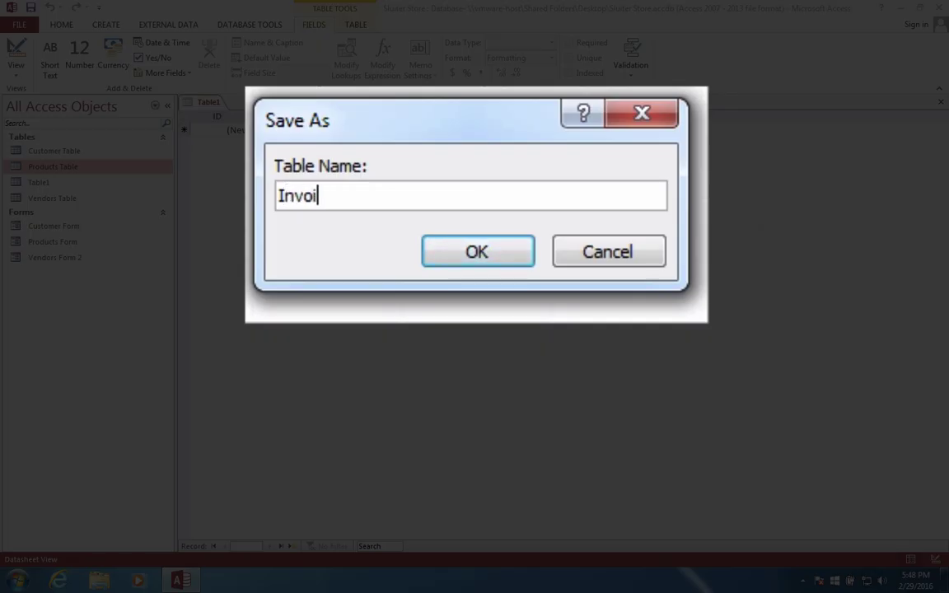
{"action": "type", "text": "ce Table"}
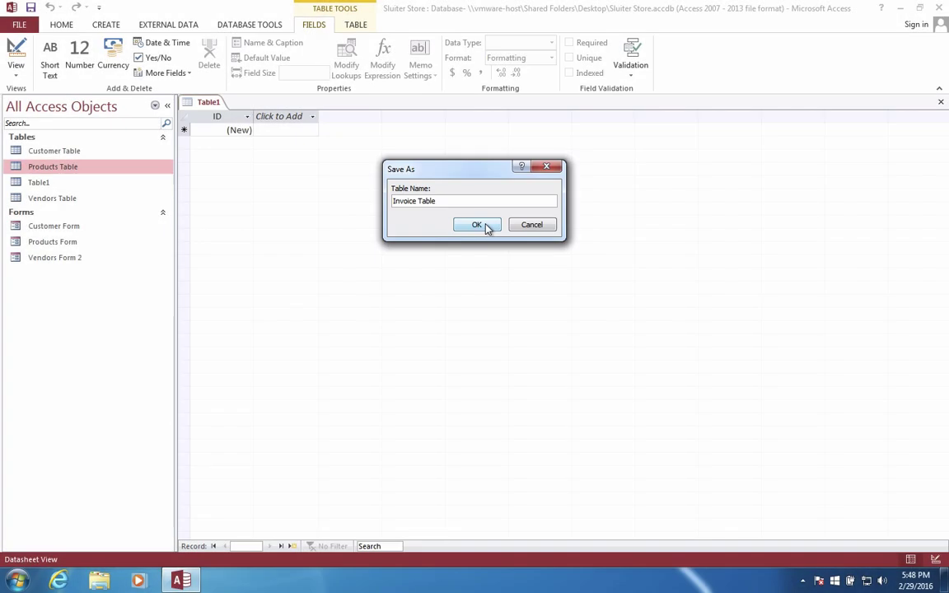
{"action": "left_click", "coordinate": [527, 262]}
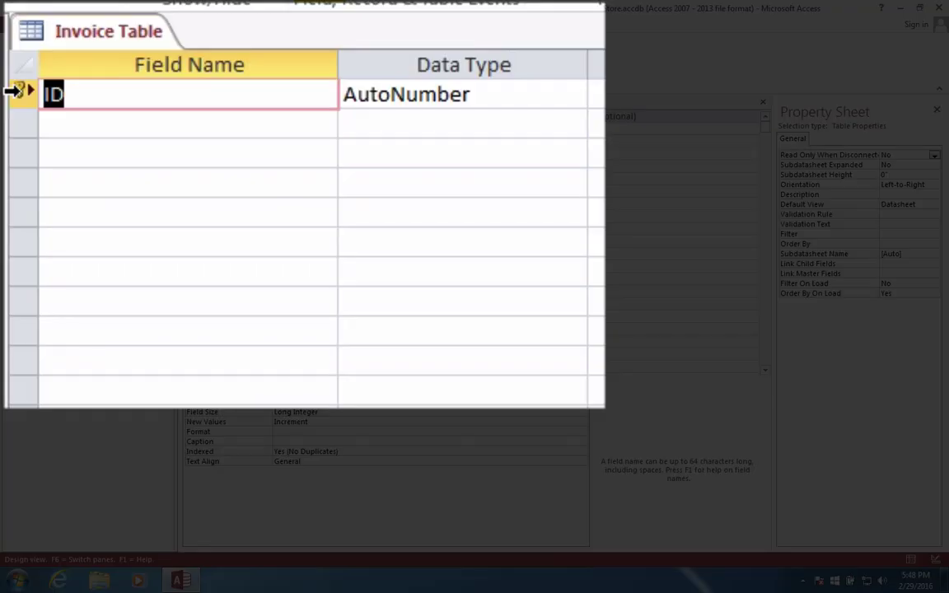
- Define fields InvoiceID, DateOfSale as Date/Time, and CustomerID in Invoice Table's design
{"action": "type", "text": "InvoiceID"}
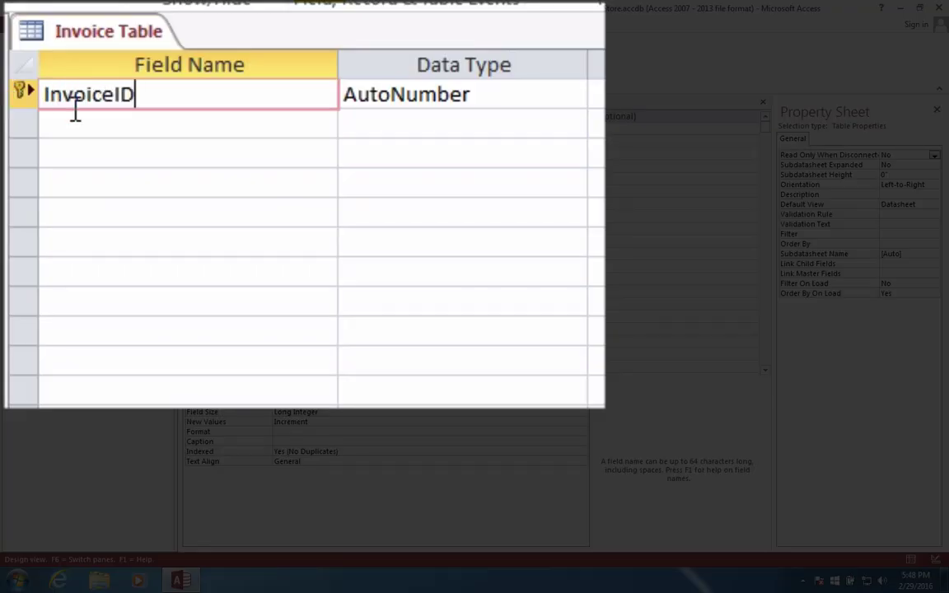
{"action": "left_click", "coordinate": [81, 125]}
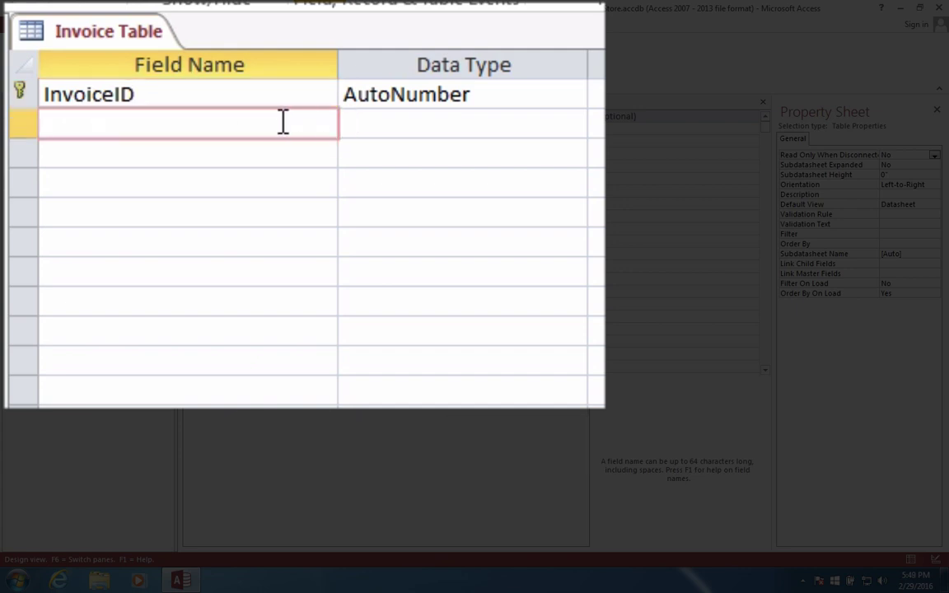
{"action": "type", "text": "DateO"}
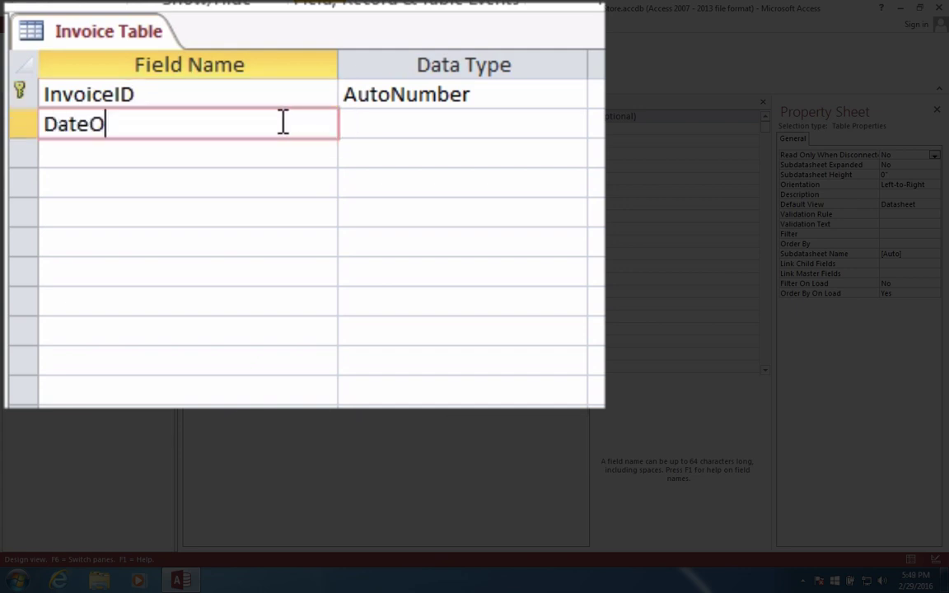
{"action": "type", "text": "fSale"}
{"action": "key", "text": "Tab"}
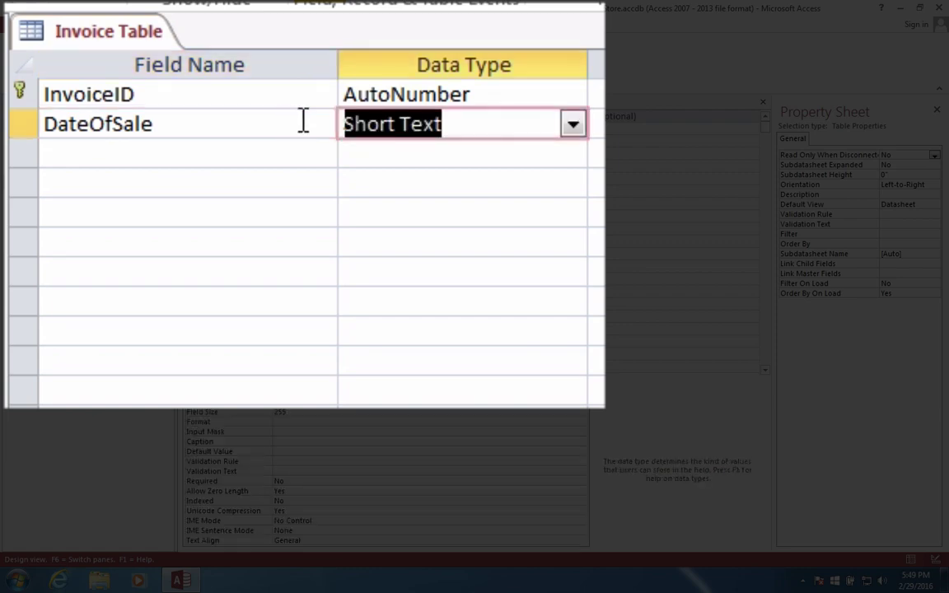
{"action": "left_click", "coordinate": [572, 125]}
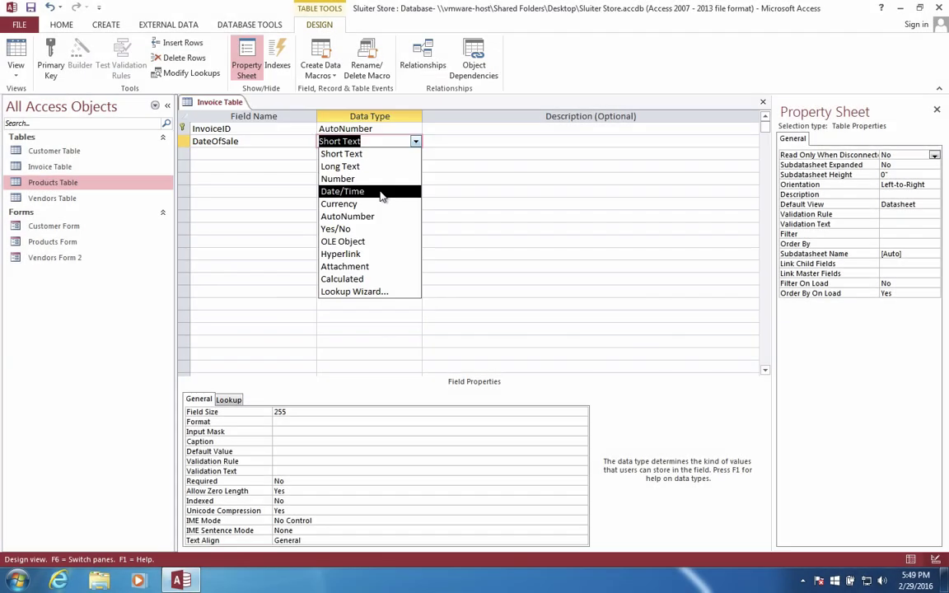
{"action": "left_click", "coordinate": [488, 244]}
{"action": "left_click", "coordinate": [179, 155]}
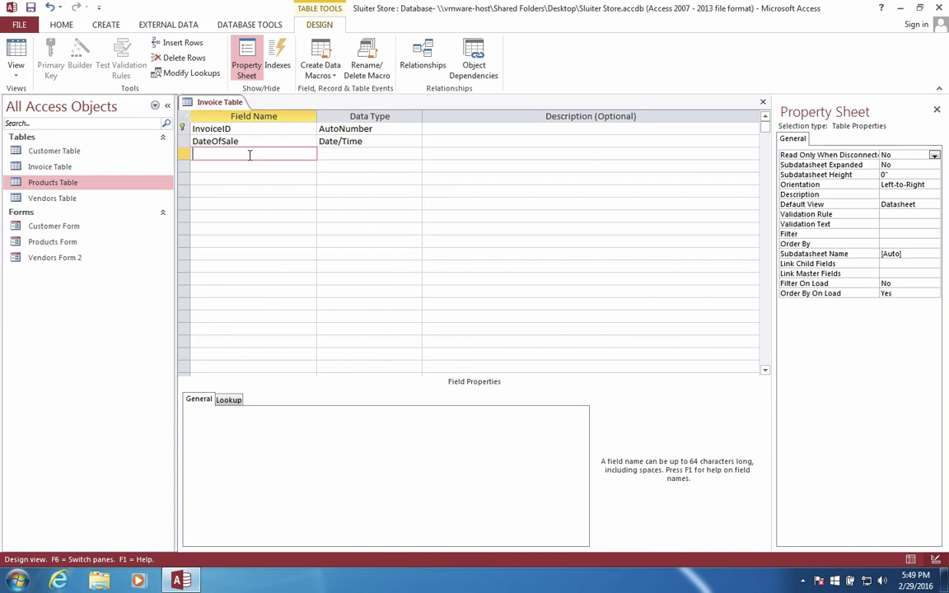
{"action": "type", "text": "CustomerID"}
{"action": "key", "text": "Tab"}
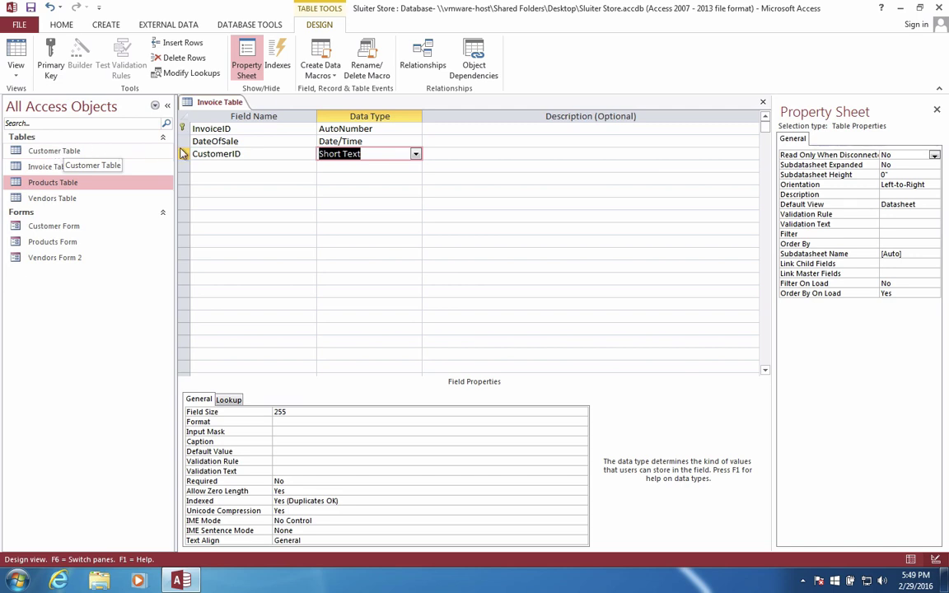
- Make CustomerID a lookup into Customer Table using CustomerID, LastName and FirstName columns
{"action": "left_click", "coordinate": [416, 156]}
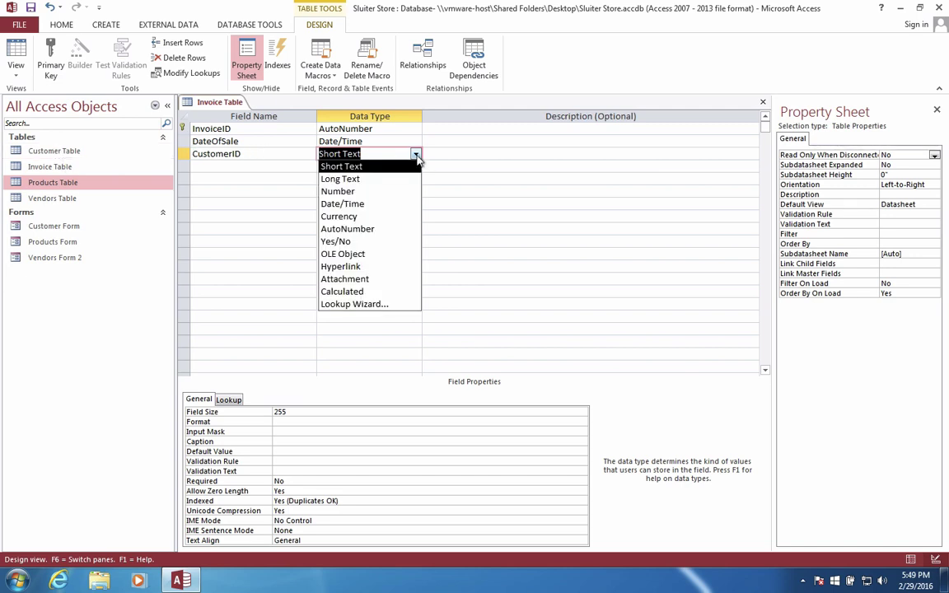
{"action": "left_click", "coordinate": [371, 304]}
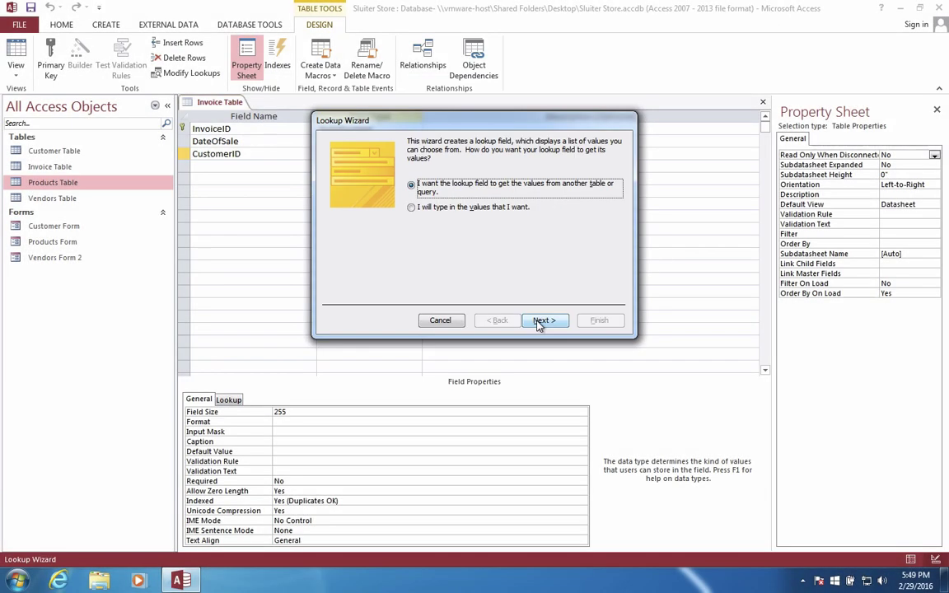
{"action": "left_click", "coordinate": [626, 519]}
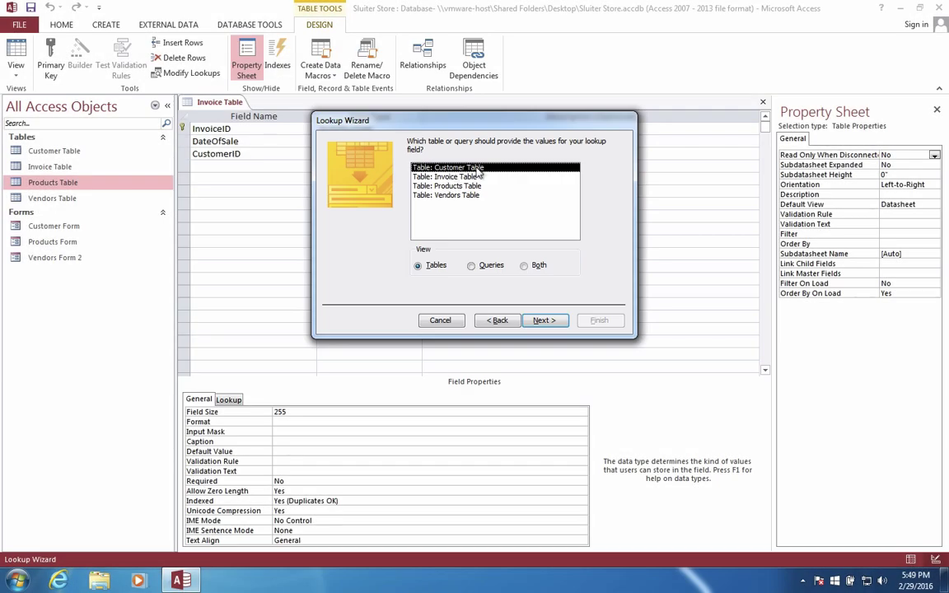
{"action": "left_click", "coordinate": [545, 321]}
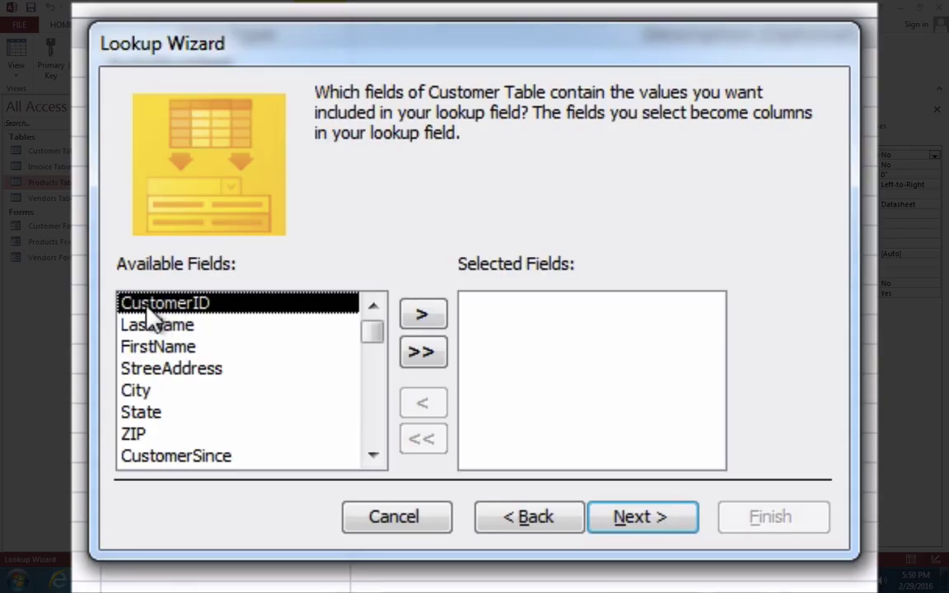
{"action": "left_click", "coordinate": [425, 316]}
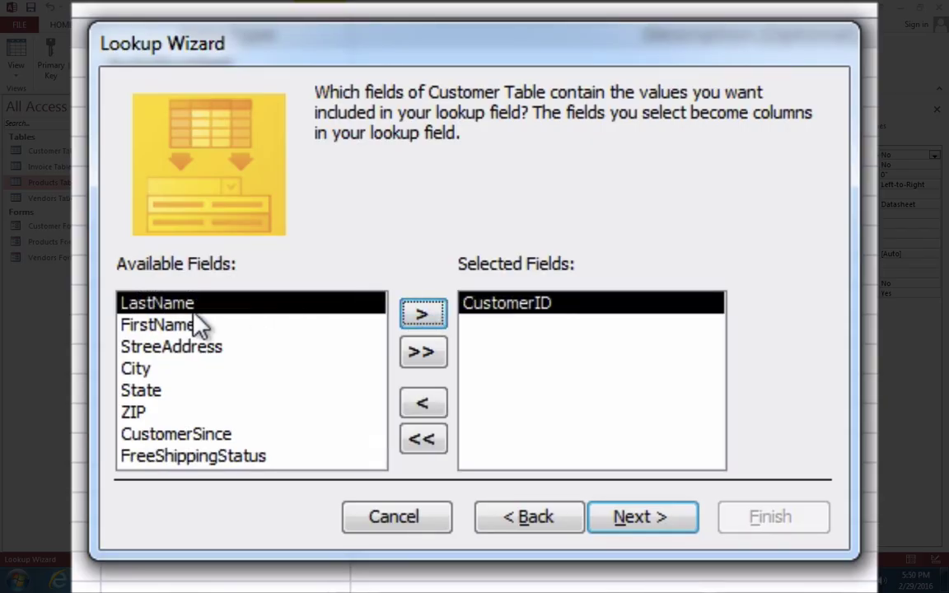
{"action": "left_click", "coordinate": [424, 316]}
{"action": "left_click", "coordinate": [424, 316]}
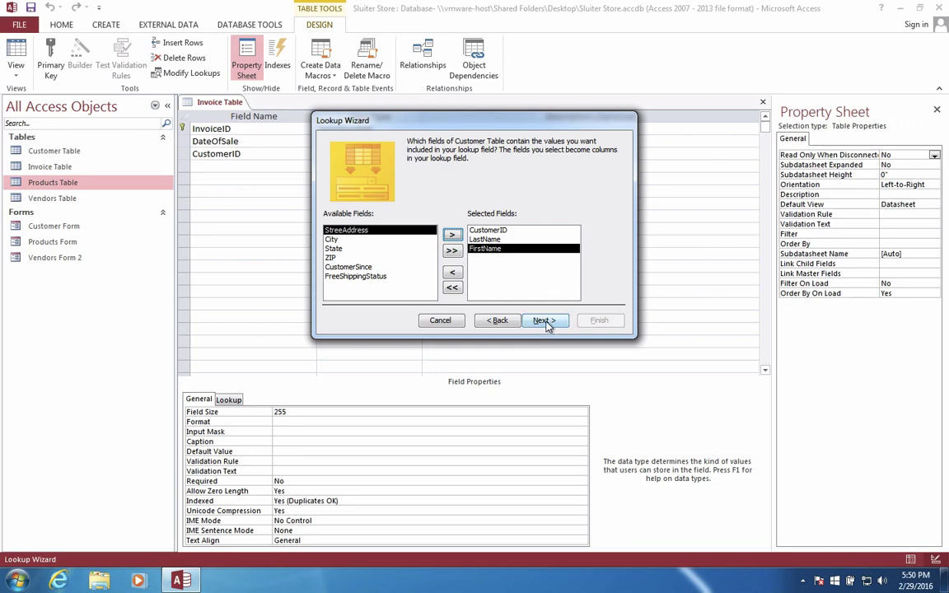
{"action": "left_click", "coordinate": [545, 321]}
- Sort the lookup by LastName, keep the key column hidden, enable data integrity, and save
{"action": "left_click", "coordinate": [431, 185]}
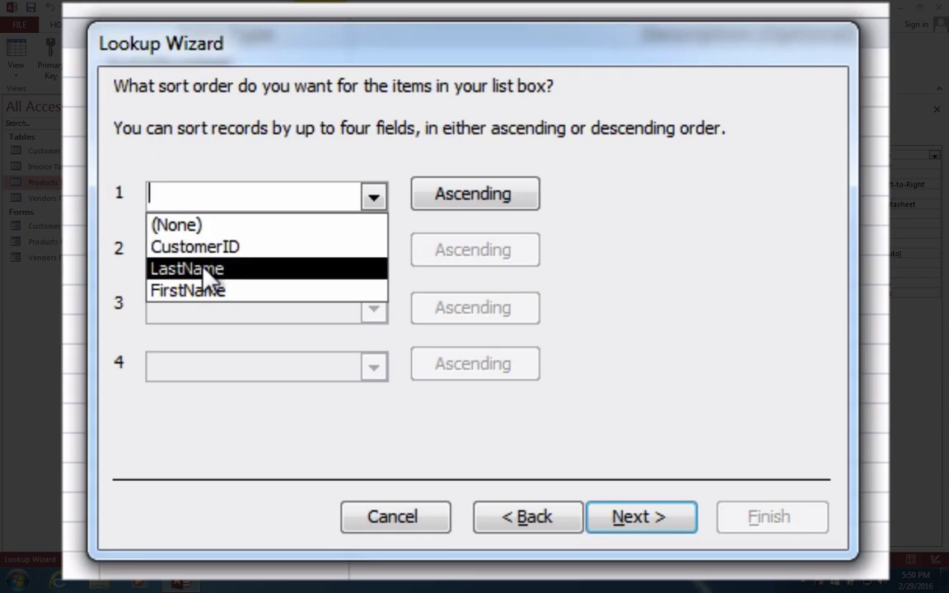
{"action": "left_click", "coordinate": [205, 271]}
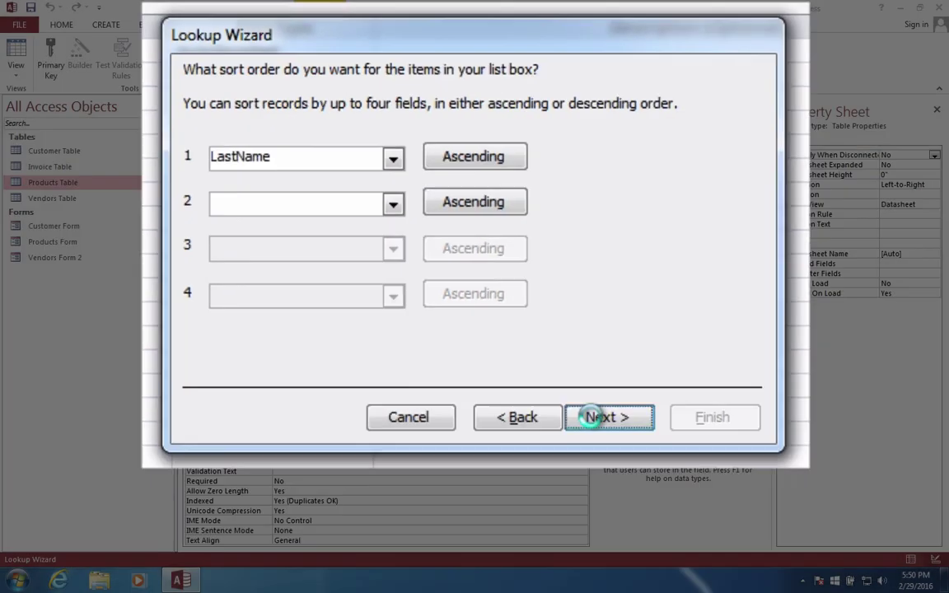
{"action": "left_click", "coordinate": [602, 519]}
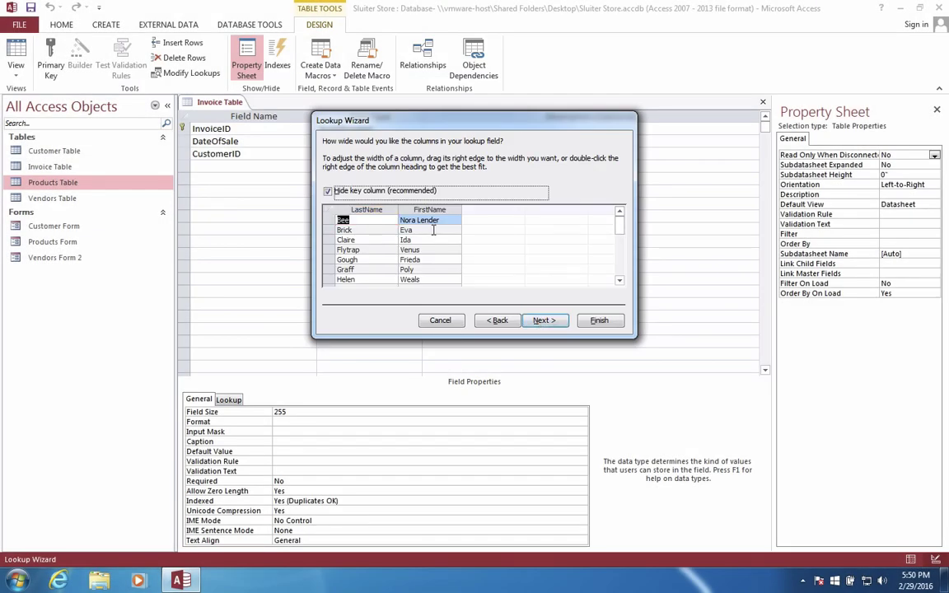
{"action": "left_click", "coordinate": [327, 192]}
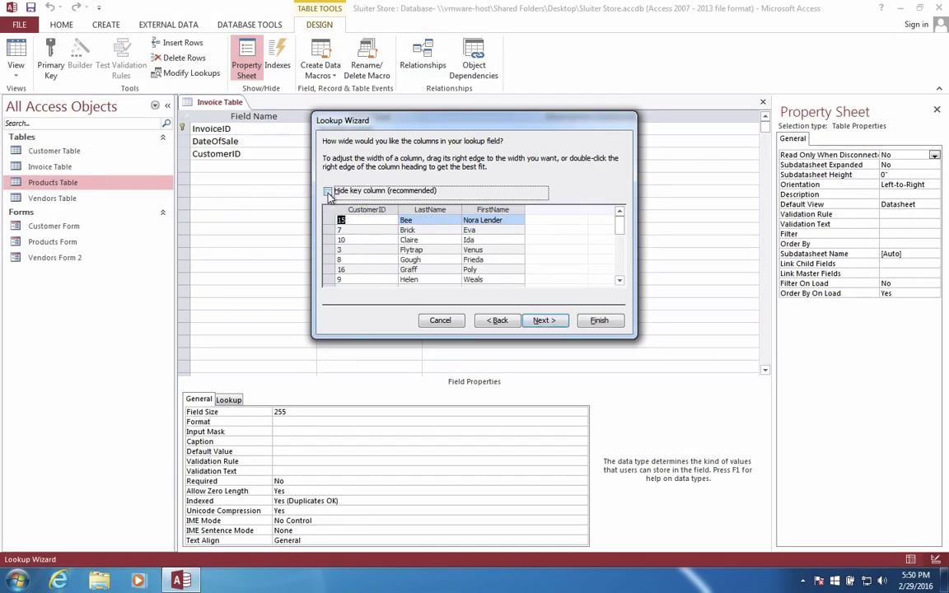
{"action": "left_click", "coordinate": [327, 192]}
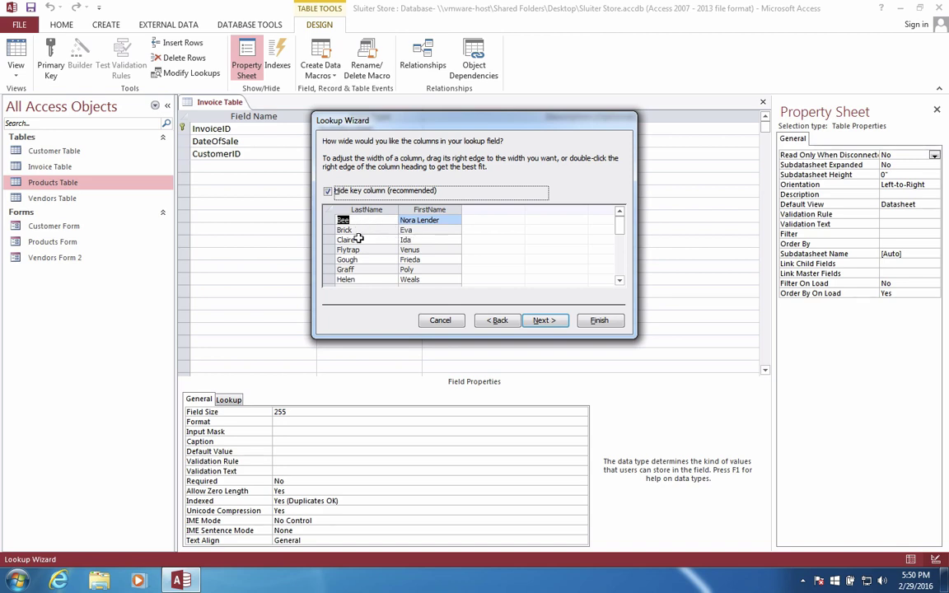
{"action": "left_click", "coordinate": [543, 320]}
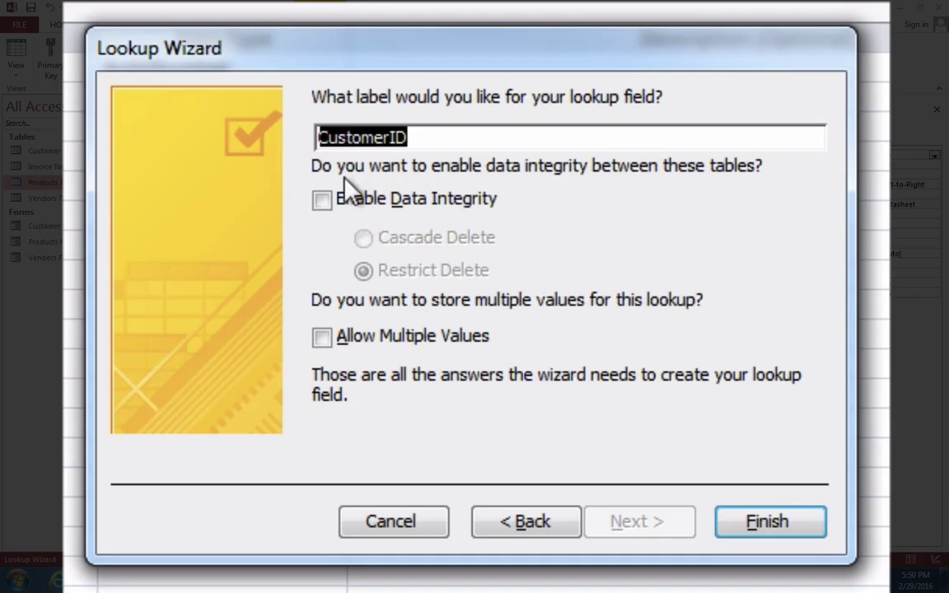
{"action": "left_click", "coordinate": [321, 201]}
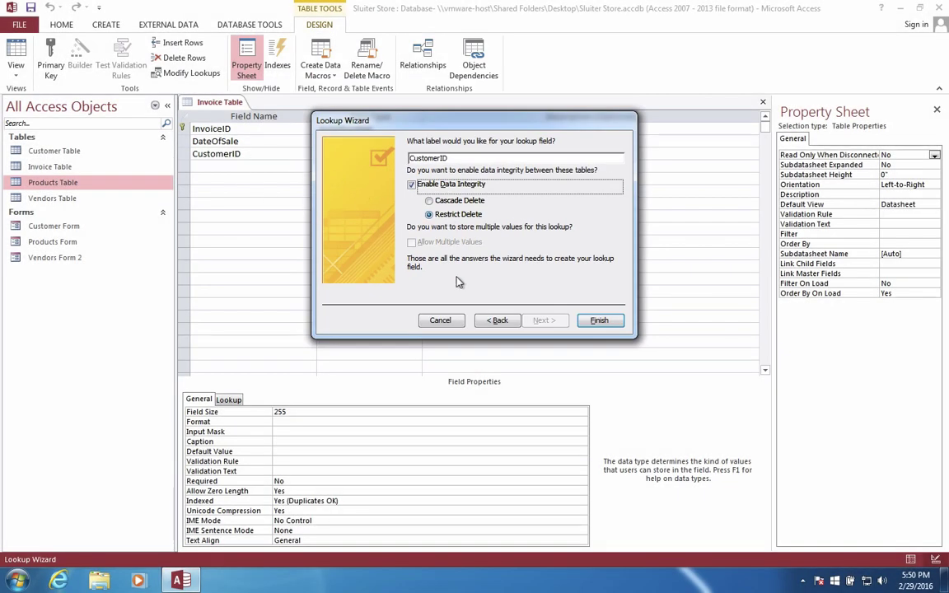
{"action": "left_click", "coordinate": [598, 321]}
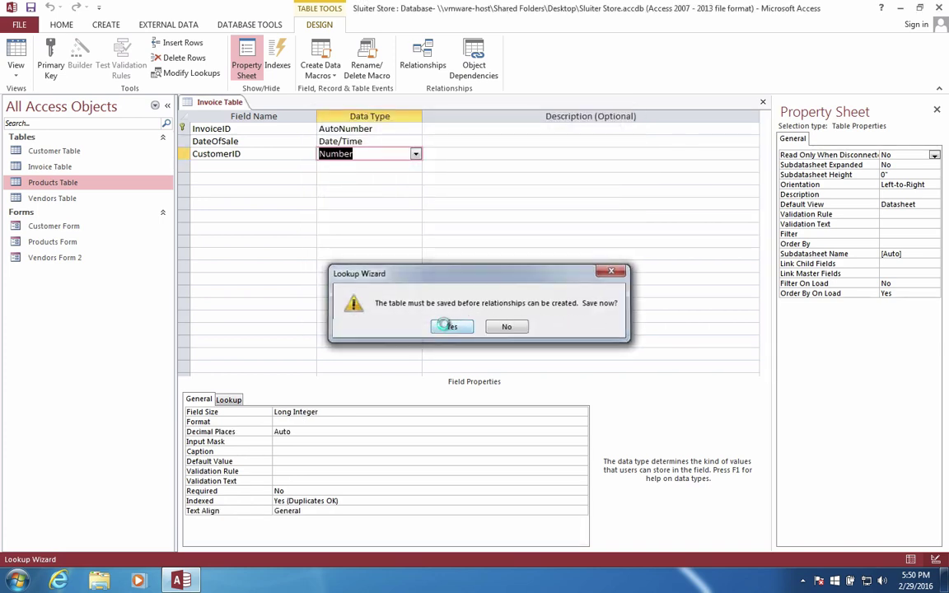
{"action": "left_click", "coordinate": [449, 328]}
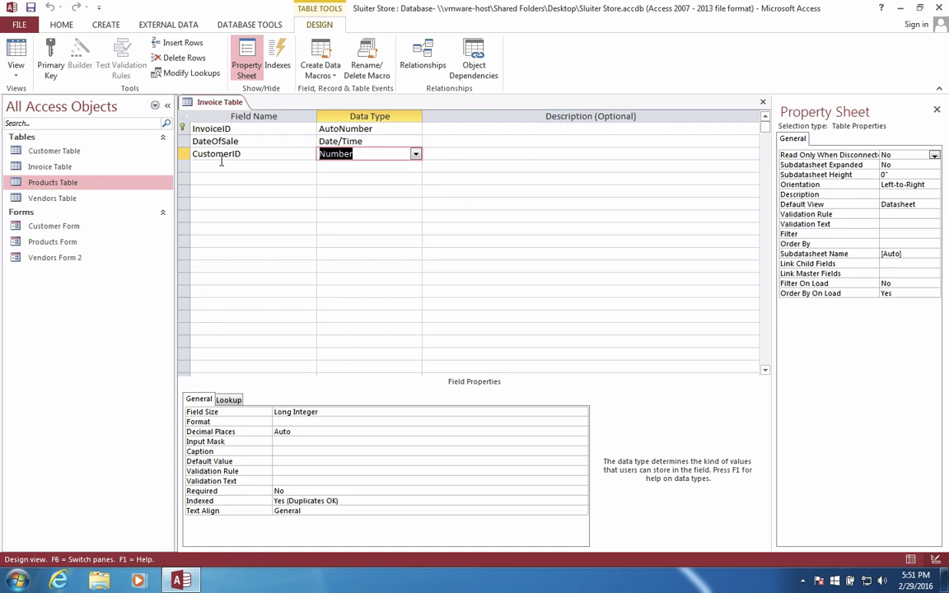
{"action": "key", "text": "ctrl+Left"}
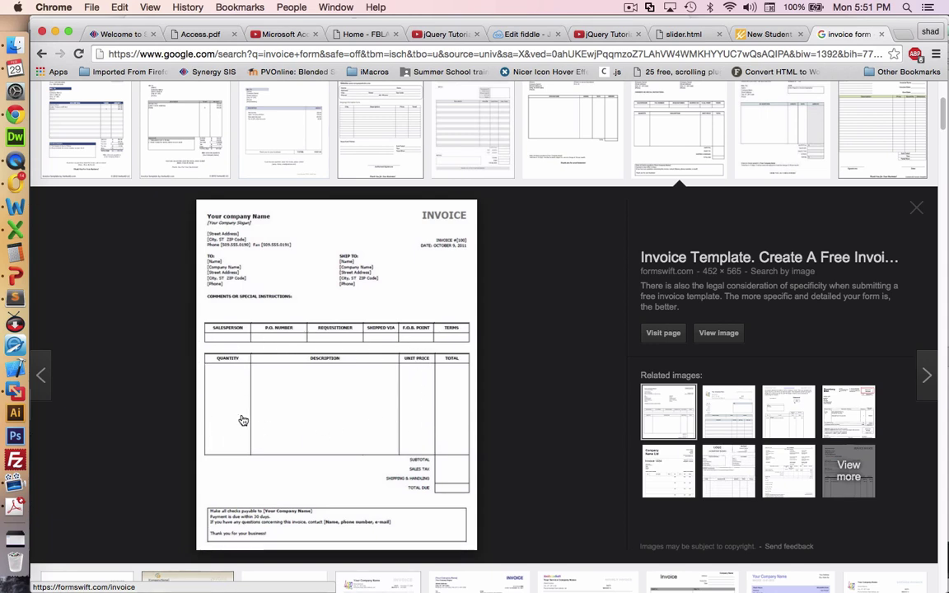
- Return to Access and close the Invoice Table design
{"action": "key", "text": "ctrl+Right"}
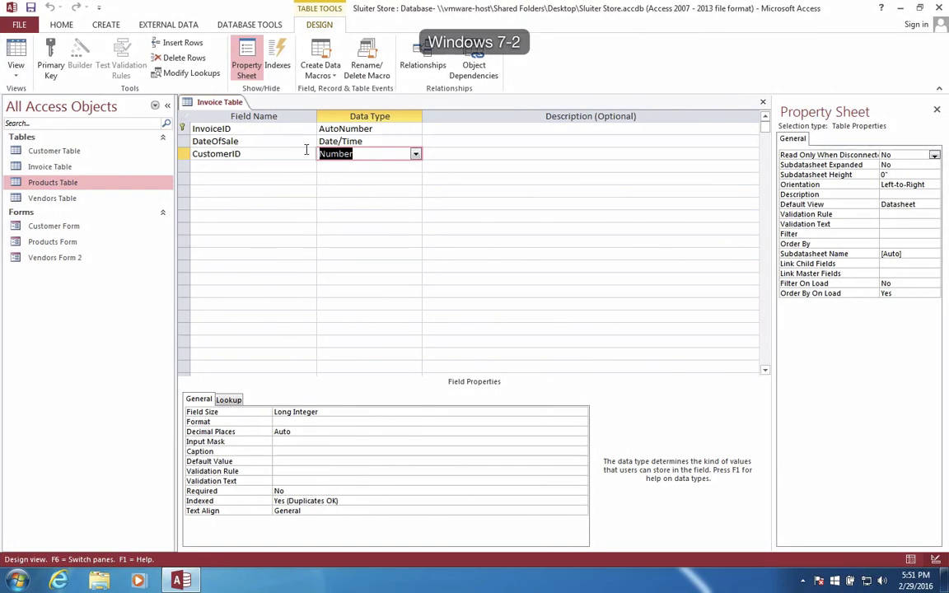
{"action": "right_click", "coordinate": [206, 101]}
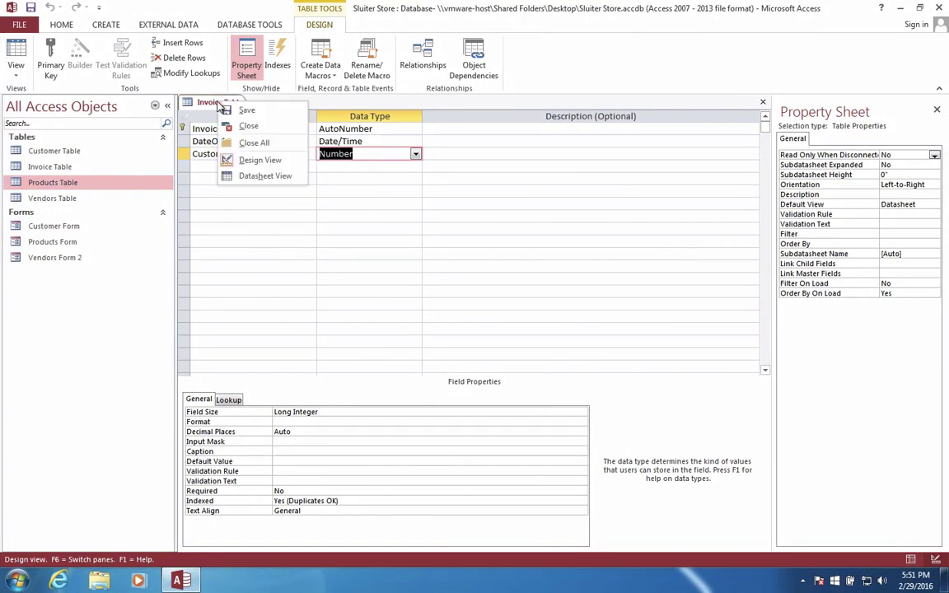
{"action": "left_click", "coordinate": [239, 126]}
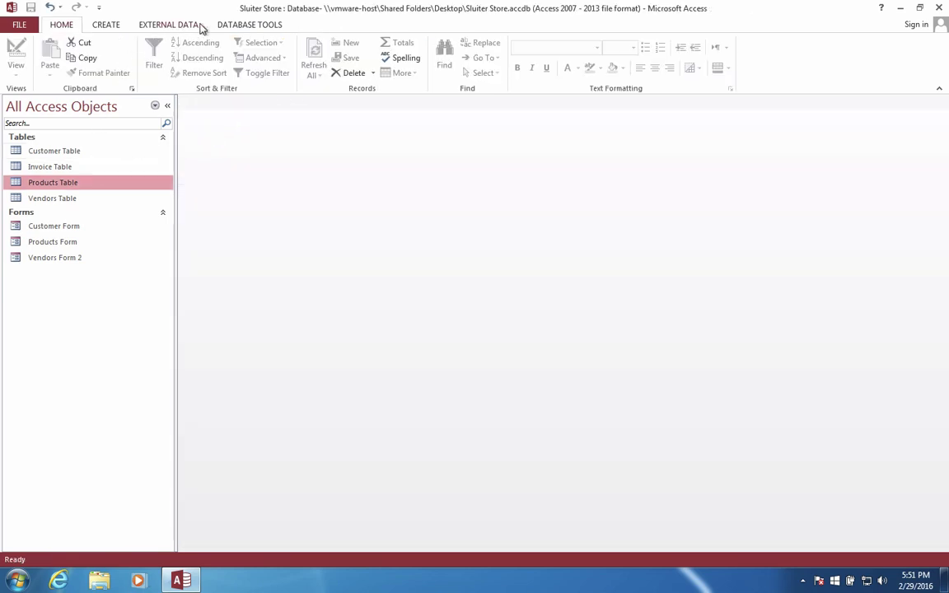
- Open the Relationships window and spread out the Products and Vendors table boxes
{"action": "left_click", "coordinate": [247, 25]}
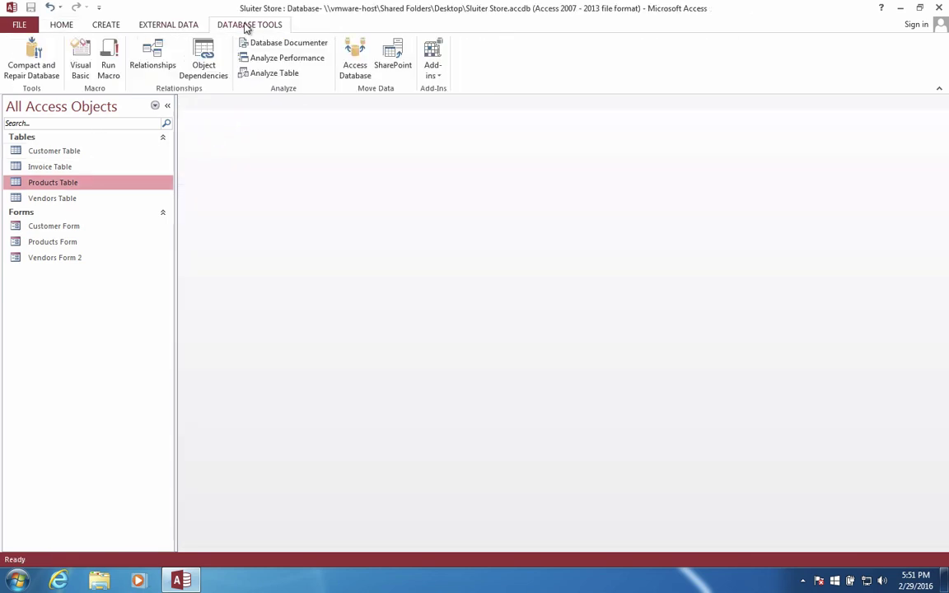
{"action": "left_click", "coordinate": [145, 66]}
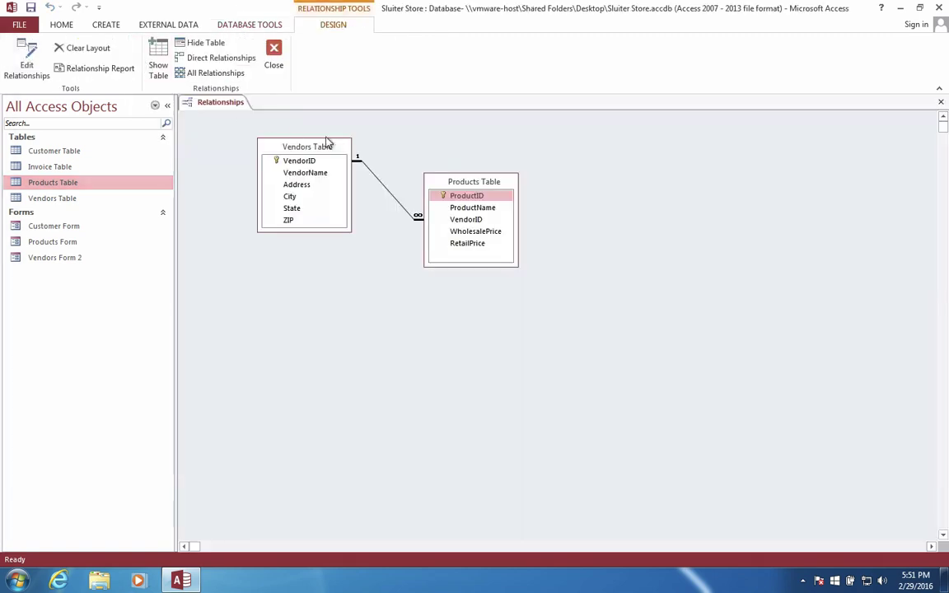
{"action": "left_click_drag", "start_coordinate": [482, 170], "coordinate": [643, 148]}
{"action": "left_click_drag", "start_coordinate": [304, 148], "coordinate": [469, 203]}
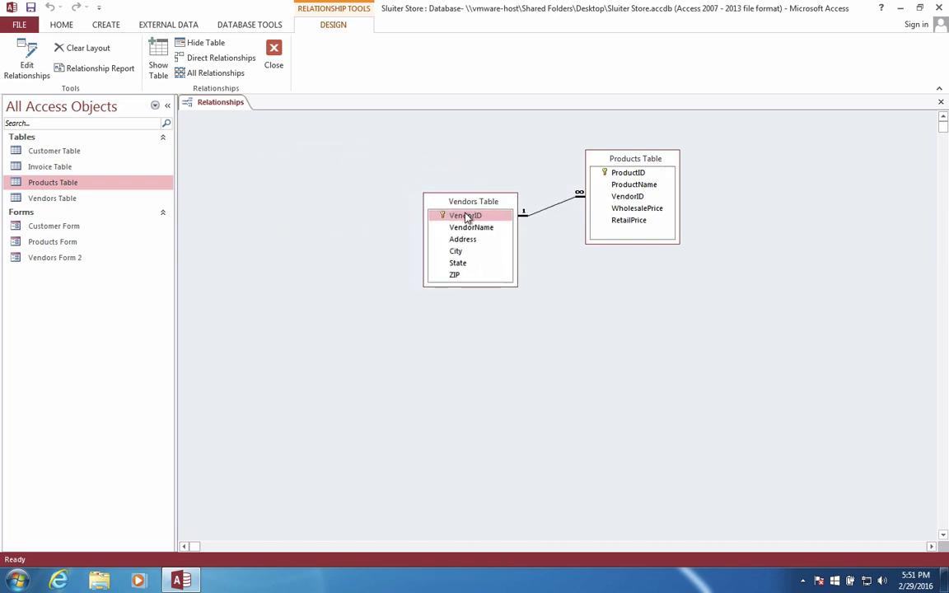
{"action": "left_click", "coordinate": [614, 175]}
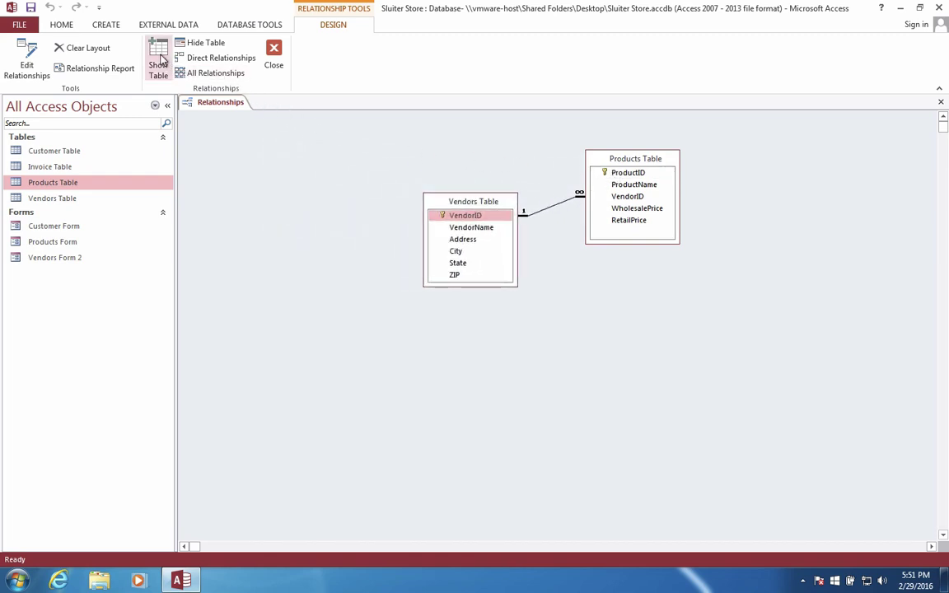
- Add Customer Table and Invoice Table to the relationships layout
{"action": "left_click", "coordinate": [158, 59]}
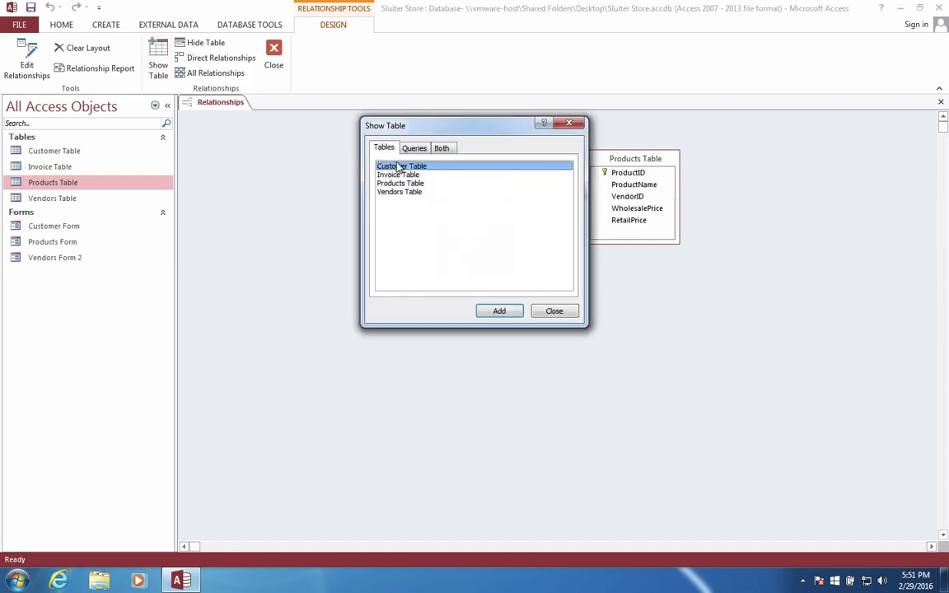
{"action": "left_click", "coordinate": [500, 310]}
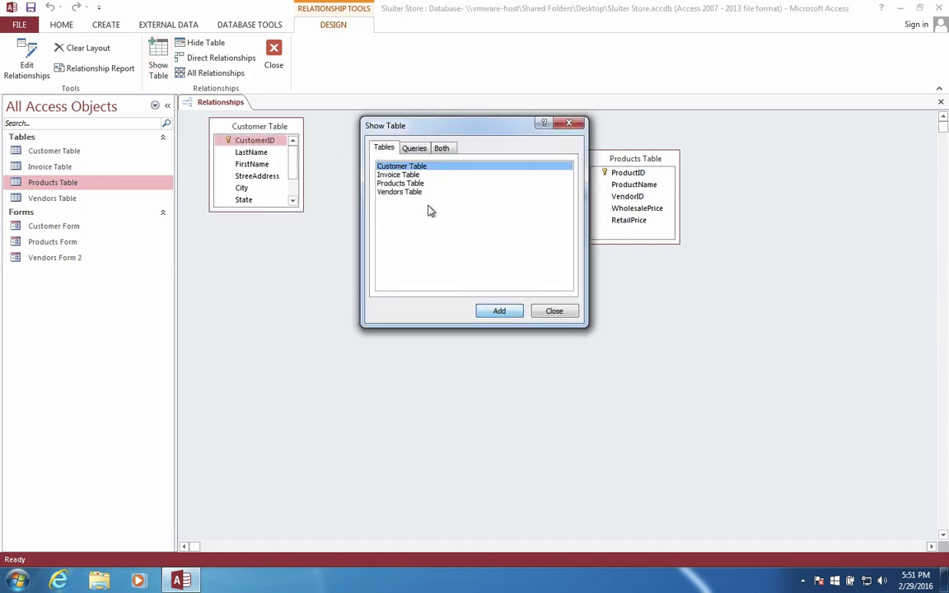
{"action": "left_click", "coordinate": [400, 174]}
{"action": "left_click", "coordinate": [499, 311]}
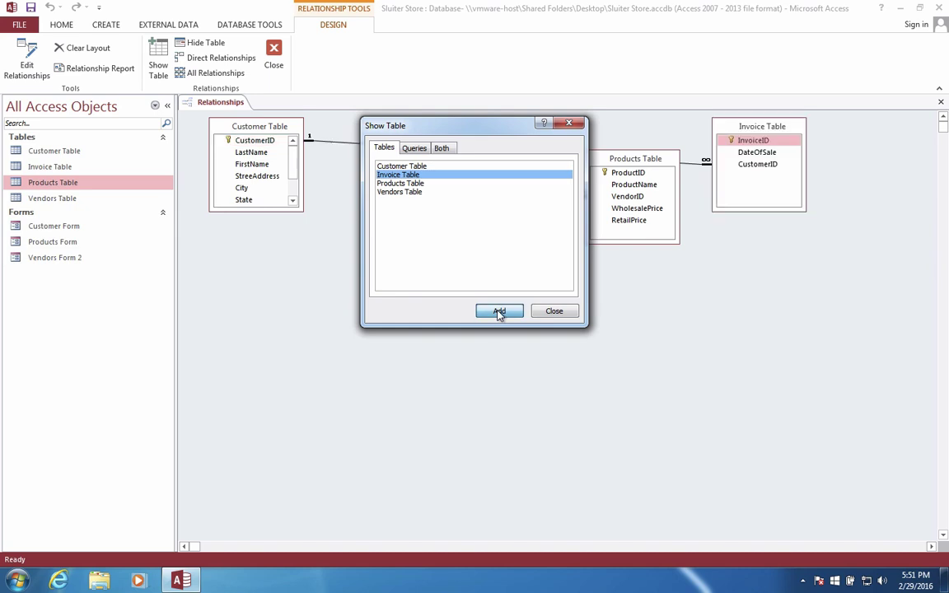
{"action": "left_click", "coordinate": [553, 311]}
- Arrange Customer Table and Invoice Table side by side, link them on CustomerID, and close the layout
{"action": "left_click_drag", "start_coordinate": [258, 134], "coordinate": [237, 145]}
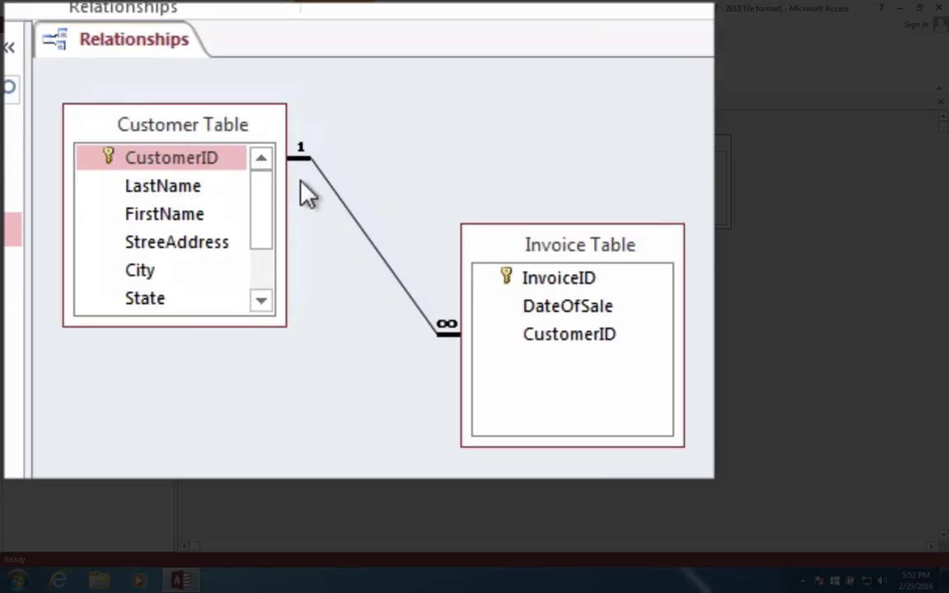
{"action": "left_click_drag", "start_coordinate": [593, 256], "coordinate": [557, 199]}
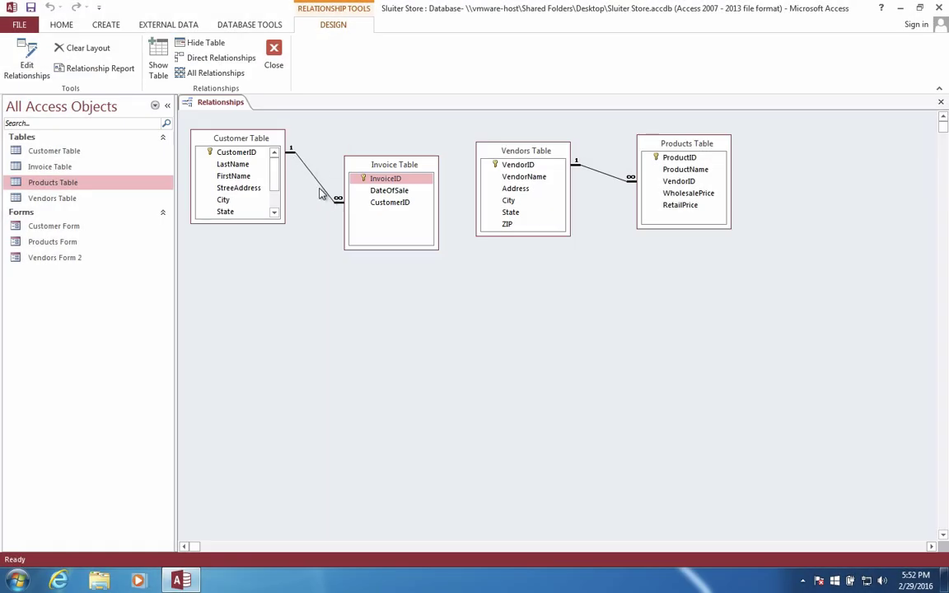
{"action": "left_click", "coordinate": [240, 154]}
{"action": "left_click_drag", "start_coordinate": [239, 157], "coordinate": [305, 165]}
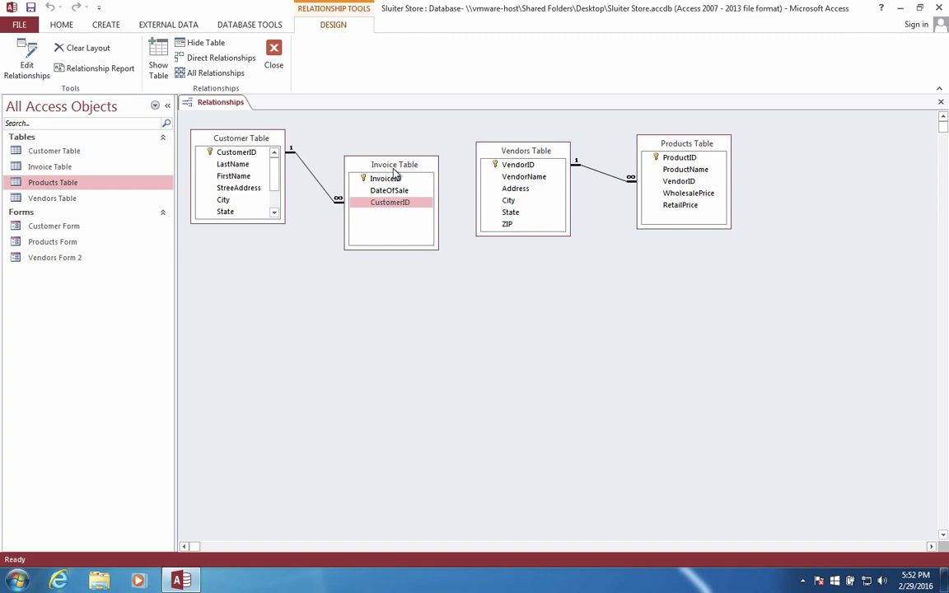
{"action": "left_click", "coordinate": [274, 56]}
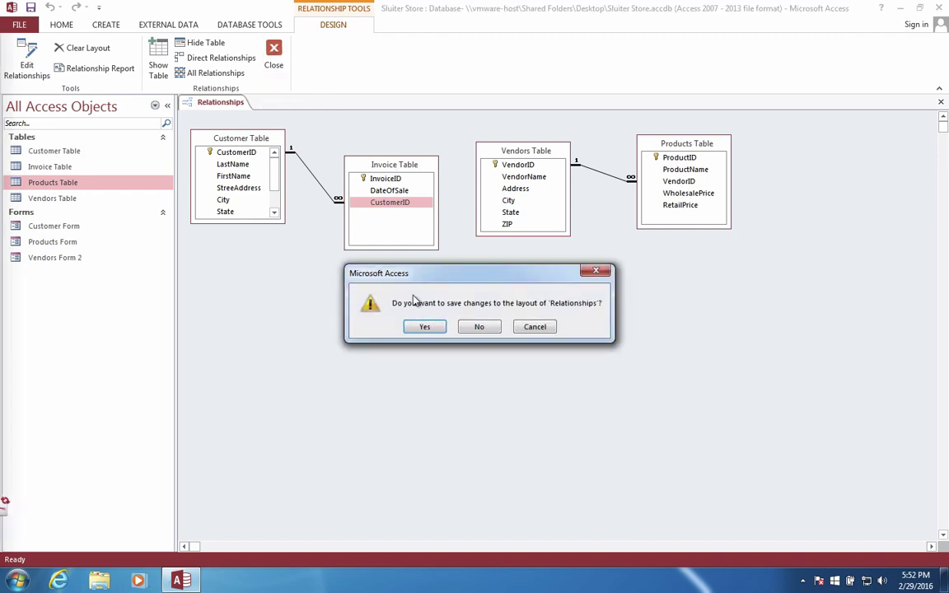
- Save the relationships layout and create a new blank table
{"action": "left_click", "coordinate": [424, 327]}
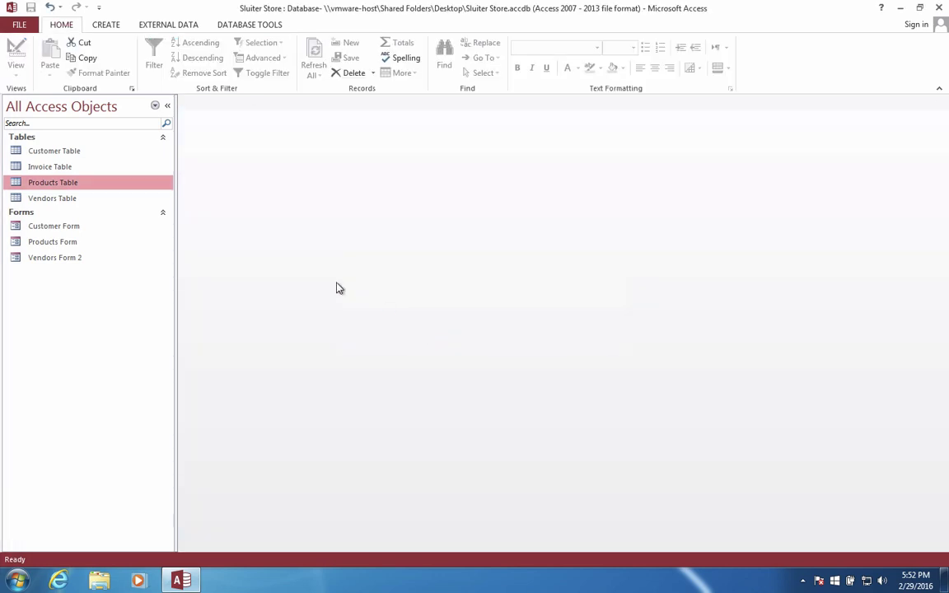
{"action": "left_click", "coordinate": [105, 27]}
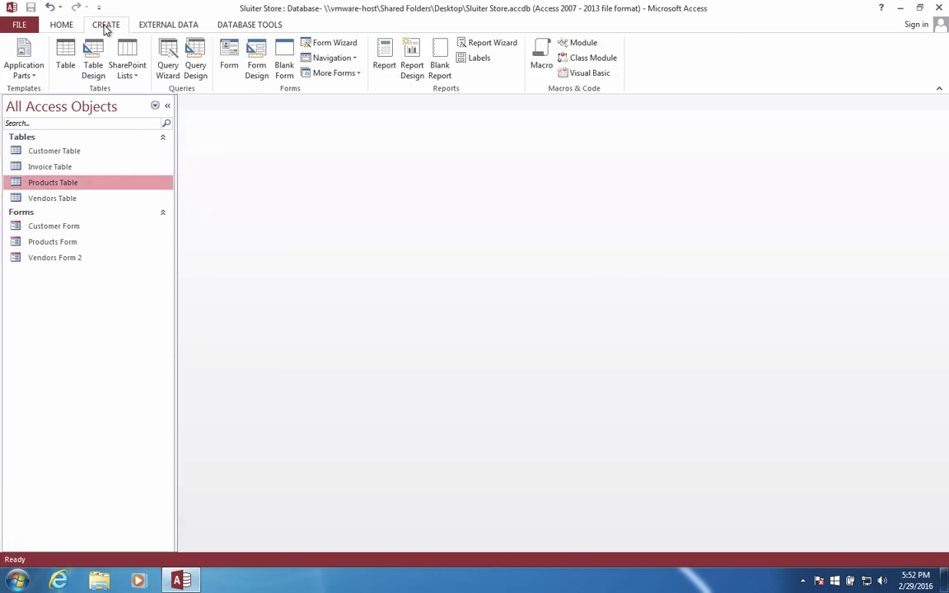
{"action": "left_click", "coordinate": [66, 61]}
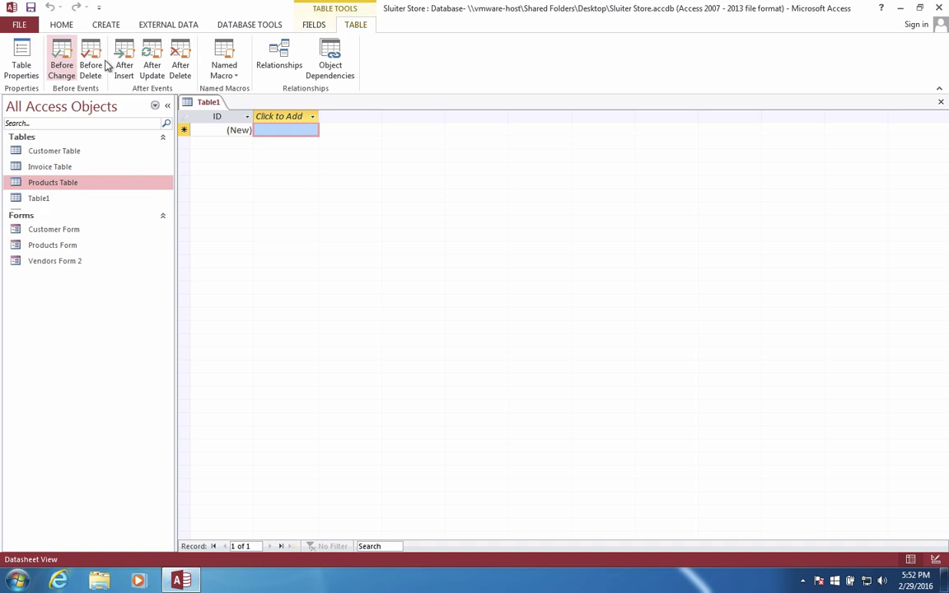
- Save the new table as 'Invoice Details Table' and reopen it in Design View
{"action": "right_click", "coordinate": [215, 112]}
{"action": "left_click", "coordinate": [219, 112]}
{"action": "type", "text": "Invoic"}
{"action": "type", "text": "e "}
{"action": "type", "text": "T"}
{"action": "key", "text": "BackSpace"}
{"action": "type", "text": "Details Table"}
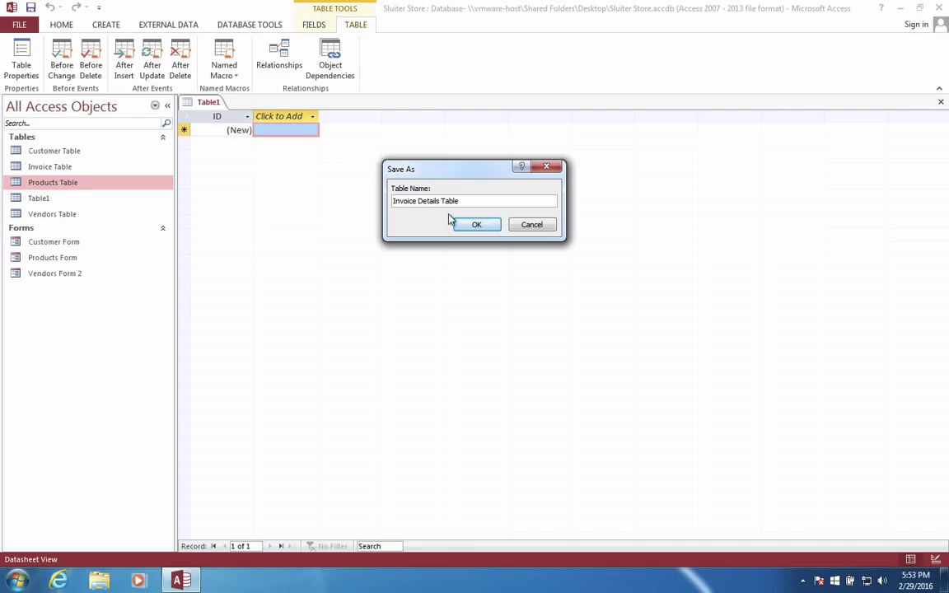
{"action": "left_click", "coordinate": [466, 224]}
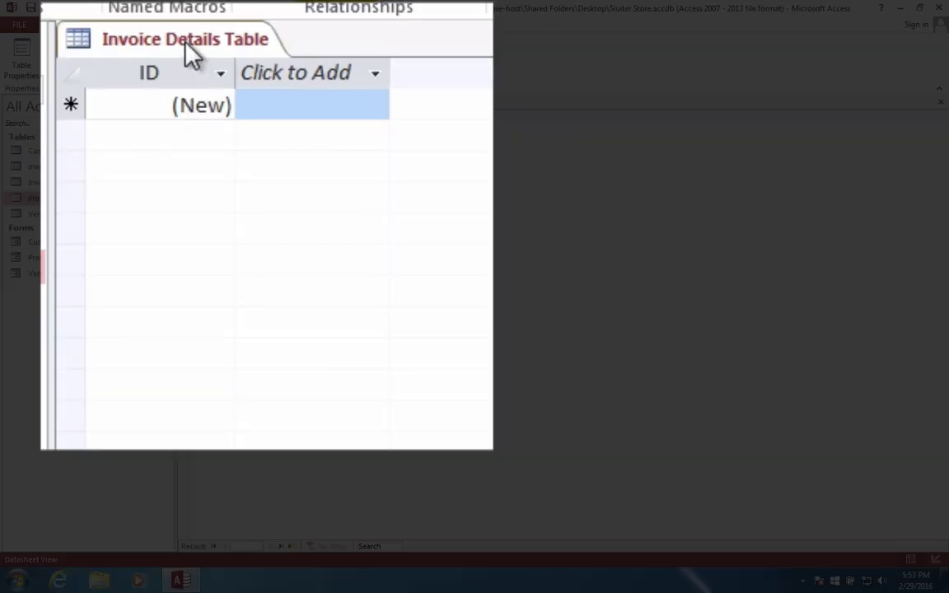
{"action": "right_click", "coordinate": [224, 102]}
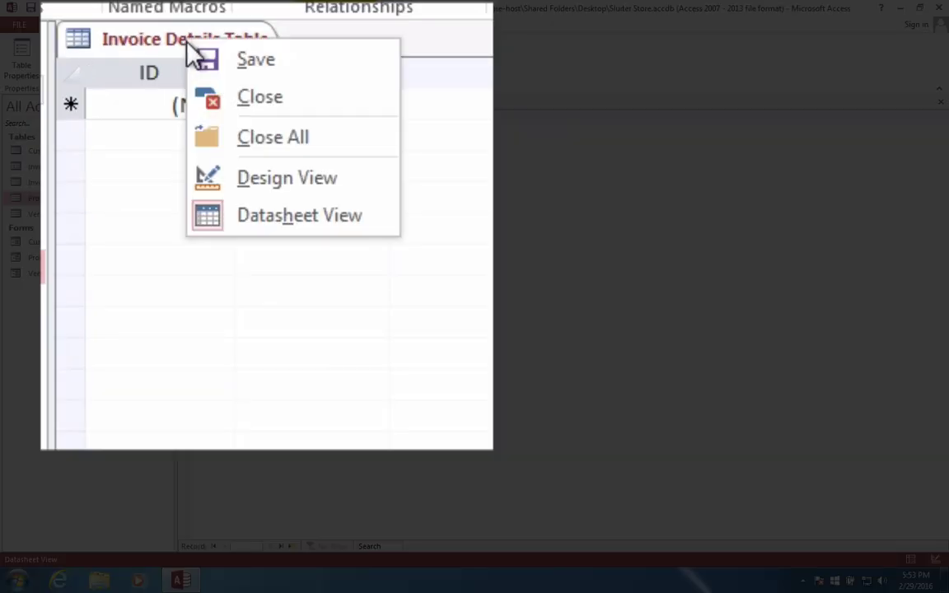
{"action": "left_click", "coordinate": [232, 183]}
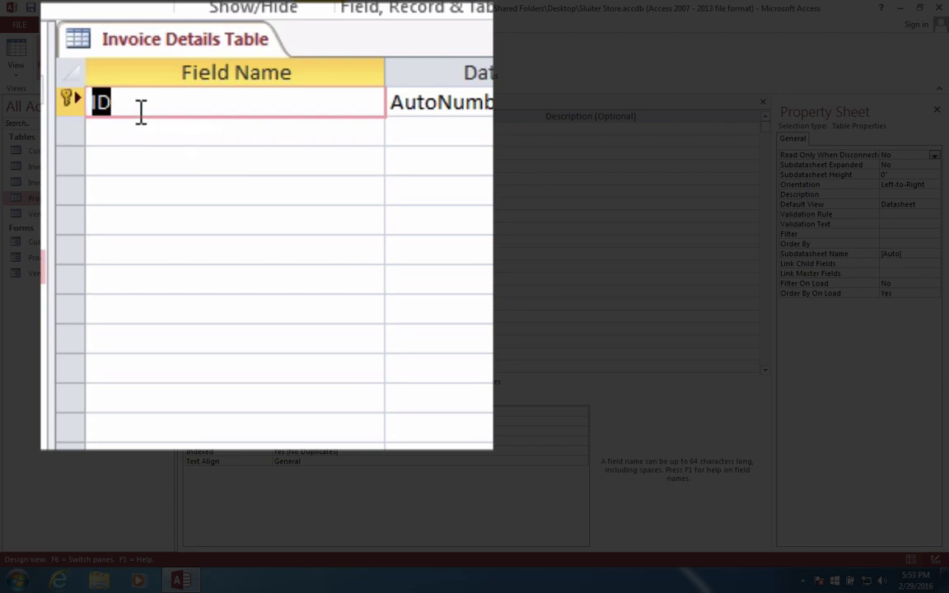
- Replace the ID field name with InvoiceDetailID and add an InvoiceID field in the next row
{"action": "key", "text": "Delete"}
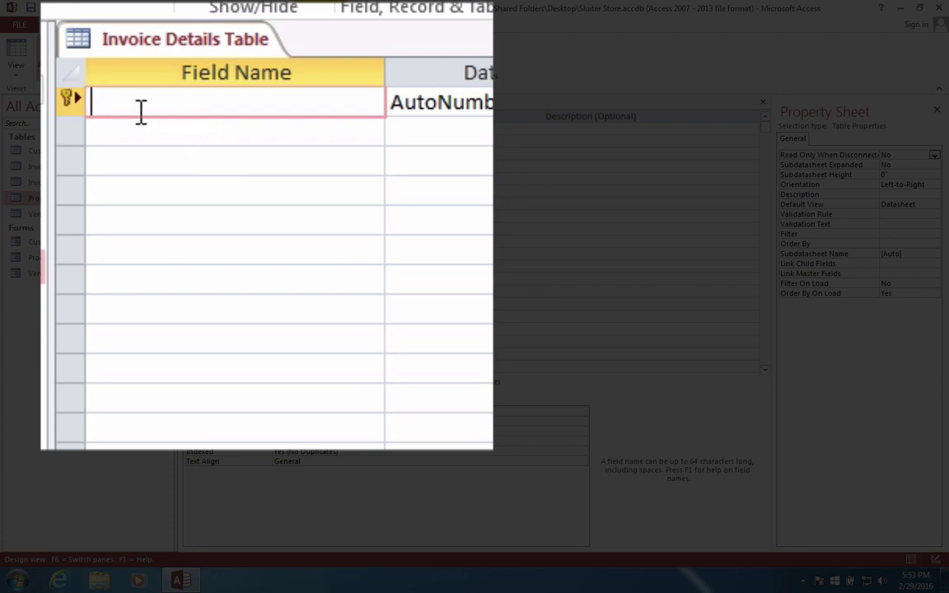
{"action": "type", "text": "InvoiceDetailID"}
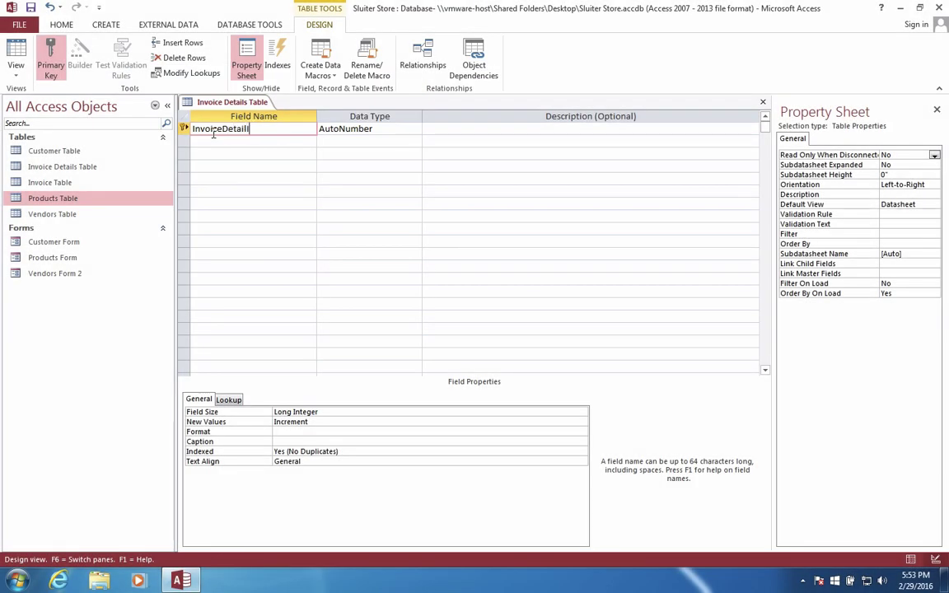
{"action": "key", "text": "Tab"}
{"action": "key", "text": "Tab"}
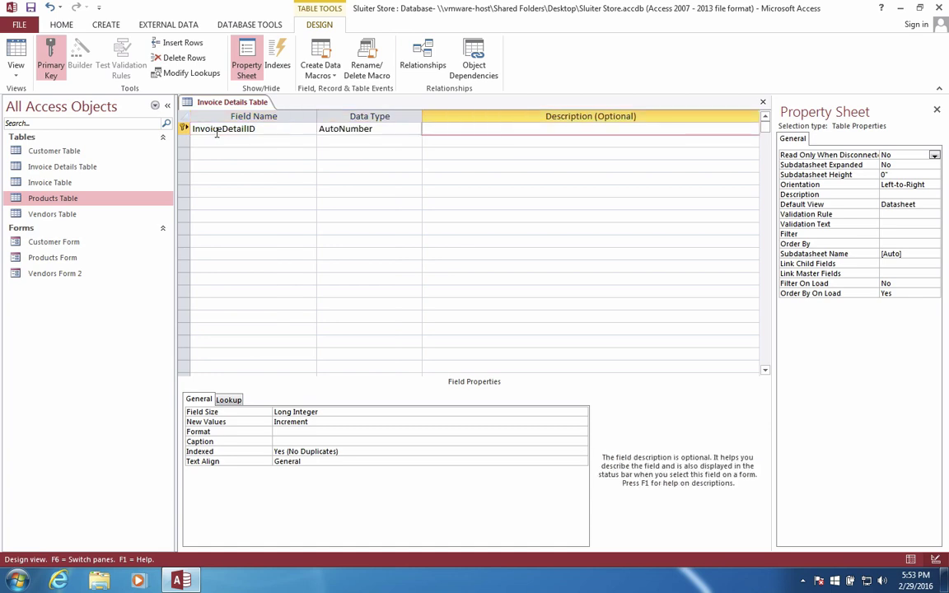
{"action": "key", "text": "Tab"}
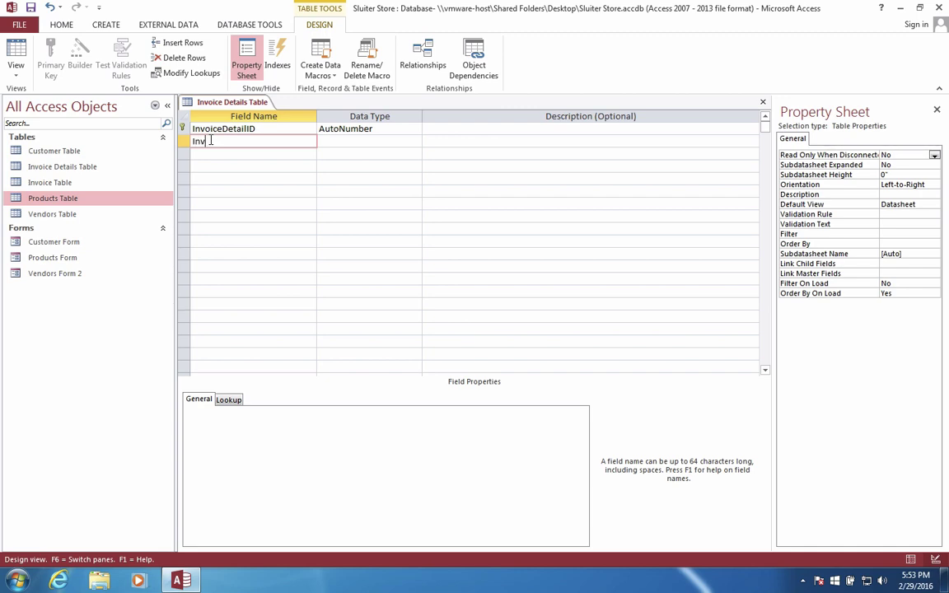
{"action": "key", "text": "Tab"}
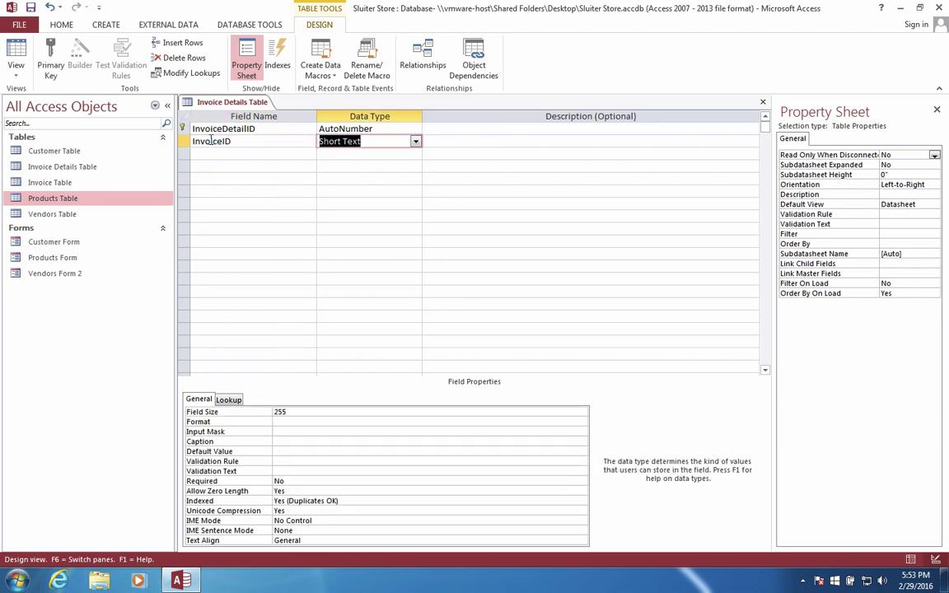
{"action": "left_click", "coordinate": [416, 142]}
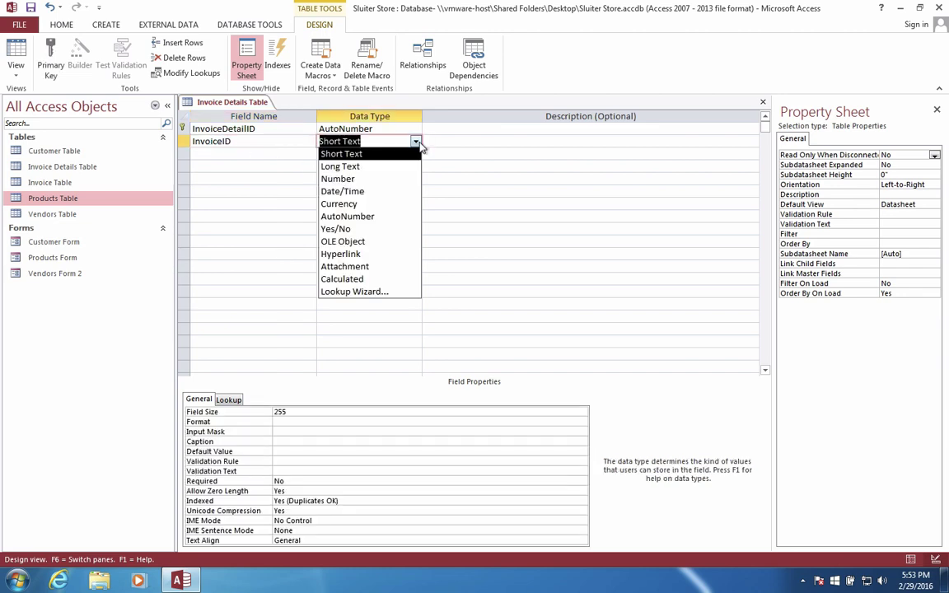
- Make InvoiceID a lookup into Invoice Table using its InvoiceID field
{"action": "left_click", "coordinate": [362, 291]}
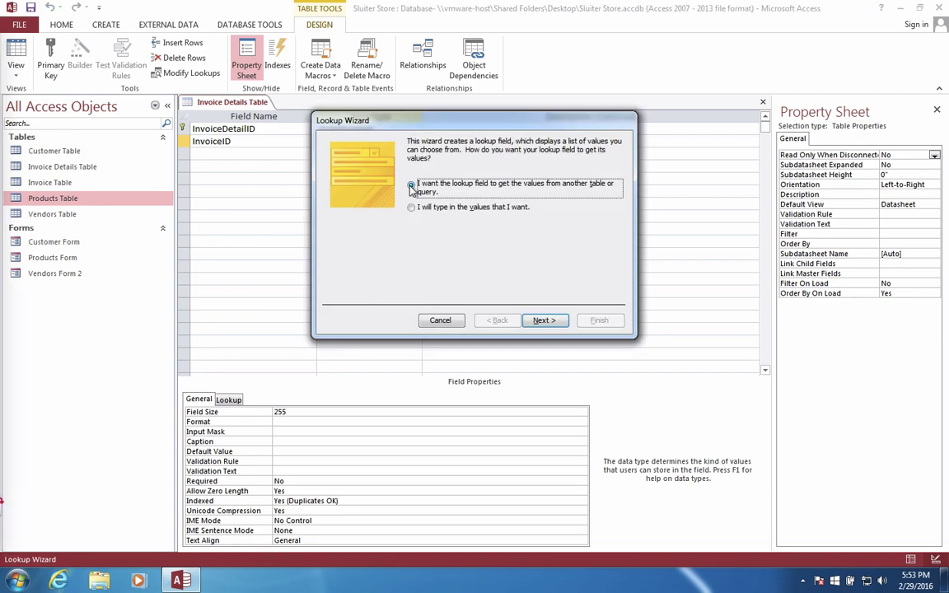
{"action": "left_click", "coordinate": [544, 320]}
{"action": "left_click", "coordinate": [403, 167]}
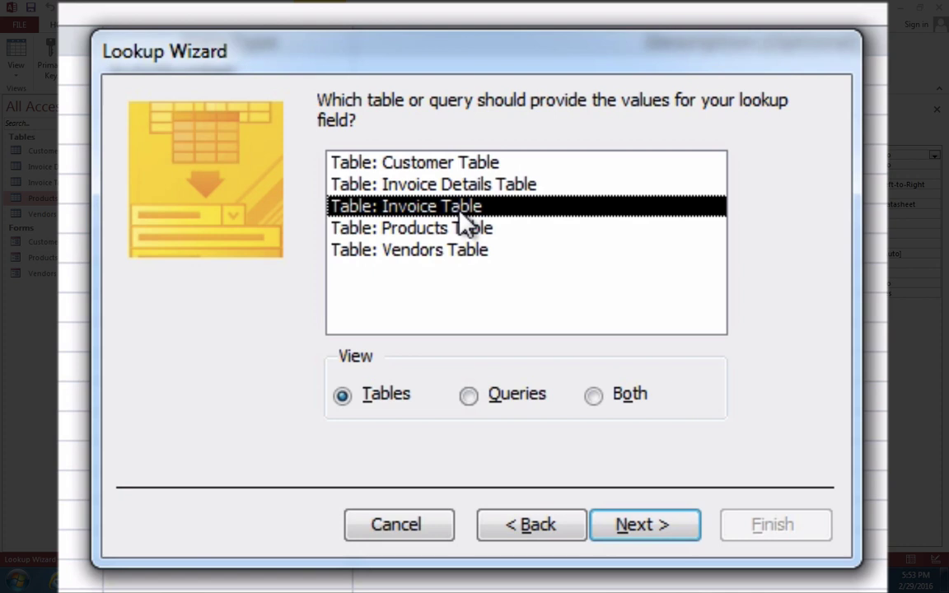
{"action": "left_click", "coordinate": [633, 529]}
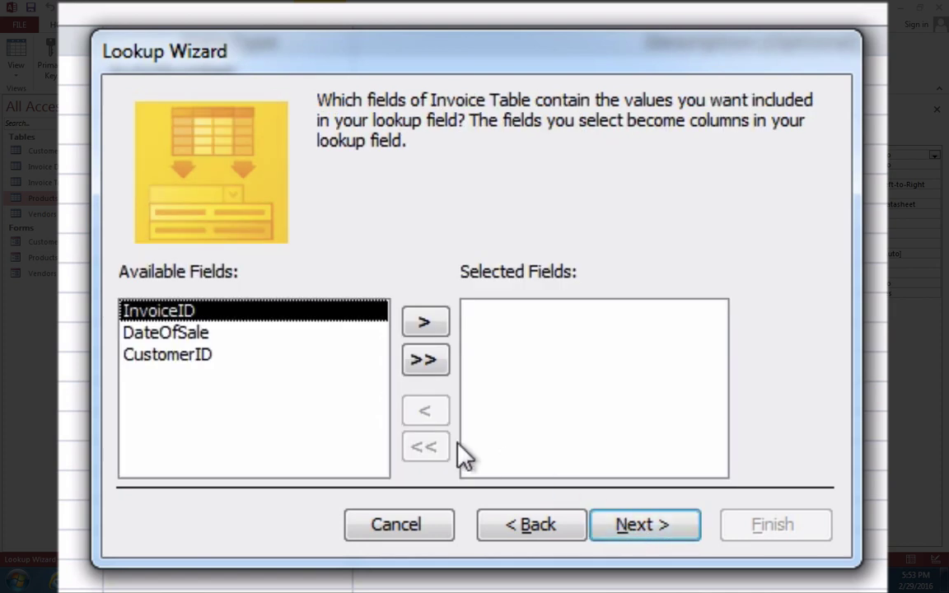
{"action": "left_click", "coordinate": [424, 323]}
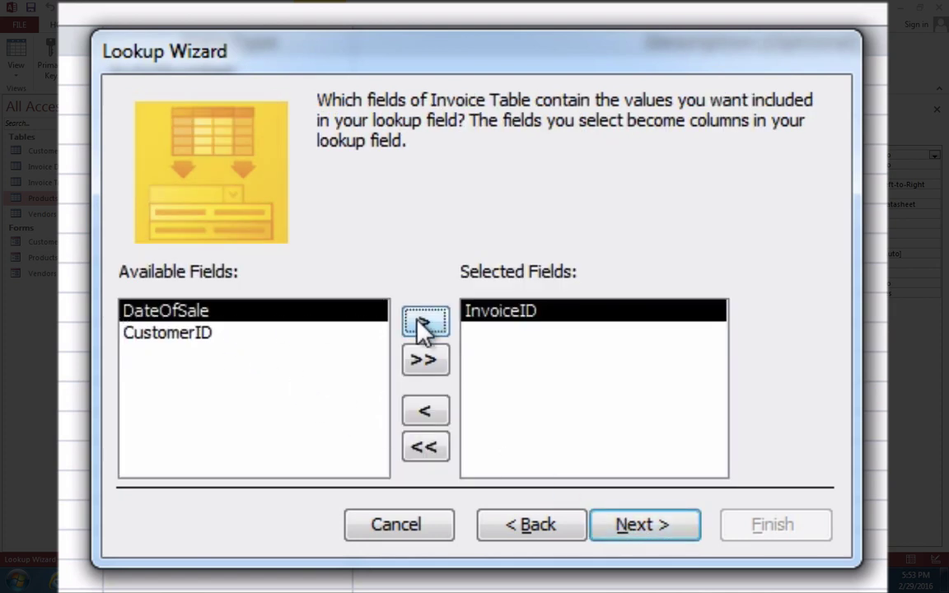
{"action": "left_click", "coordinate": [642, 528]}
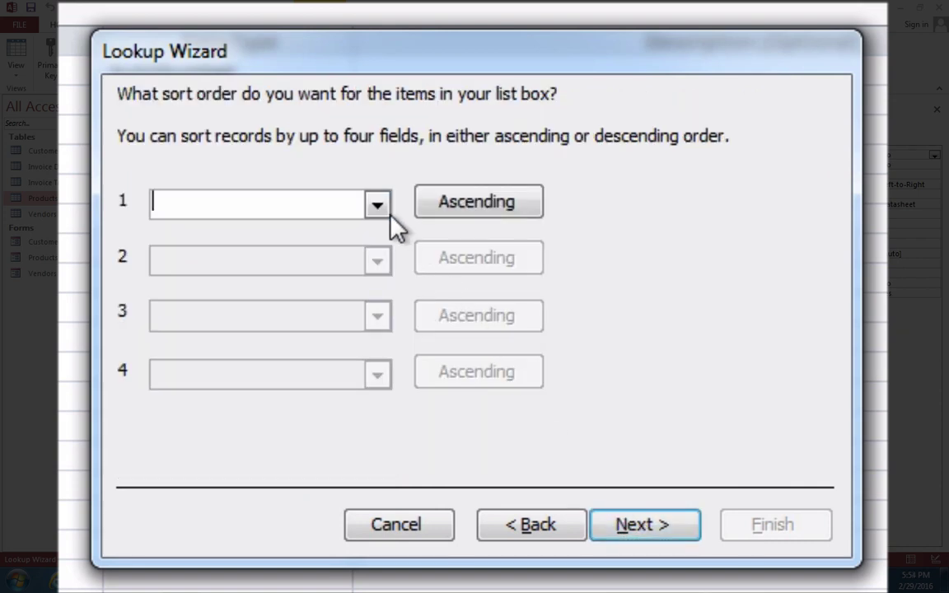
- Sort the InvoiceID lookup ascending, enable data integrity, finish the wizard and save the table
{"action": "left_click", "coordinate": [378, 207]}
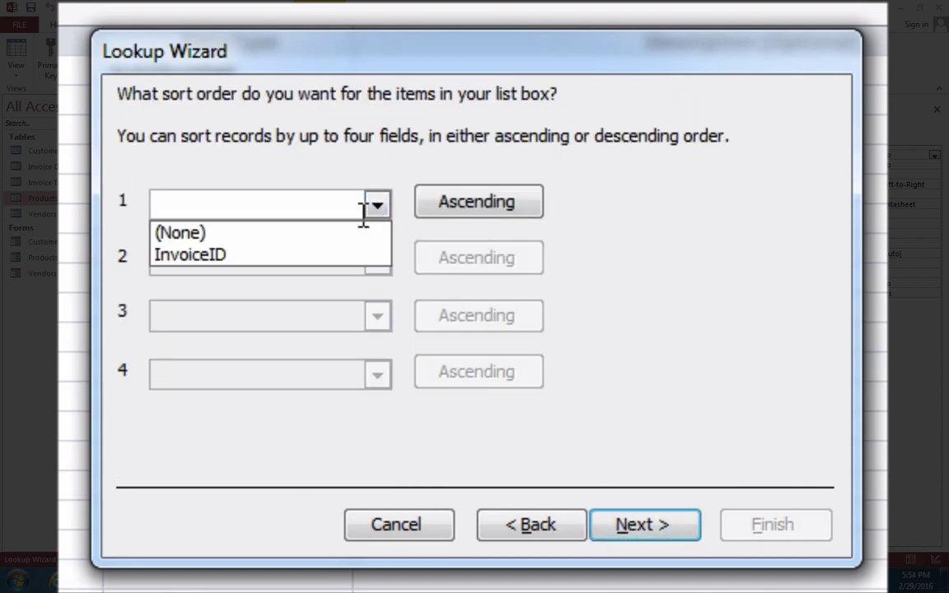
{"action": "left_click", "coordinate": [306, 257]}
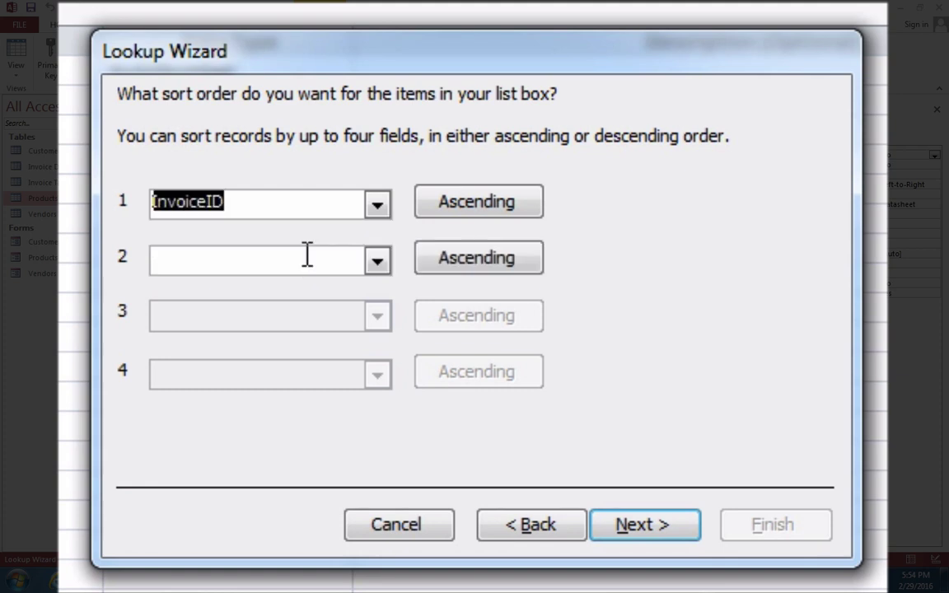
{"action": "left_click", "coordinate": [620, 526]}
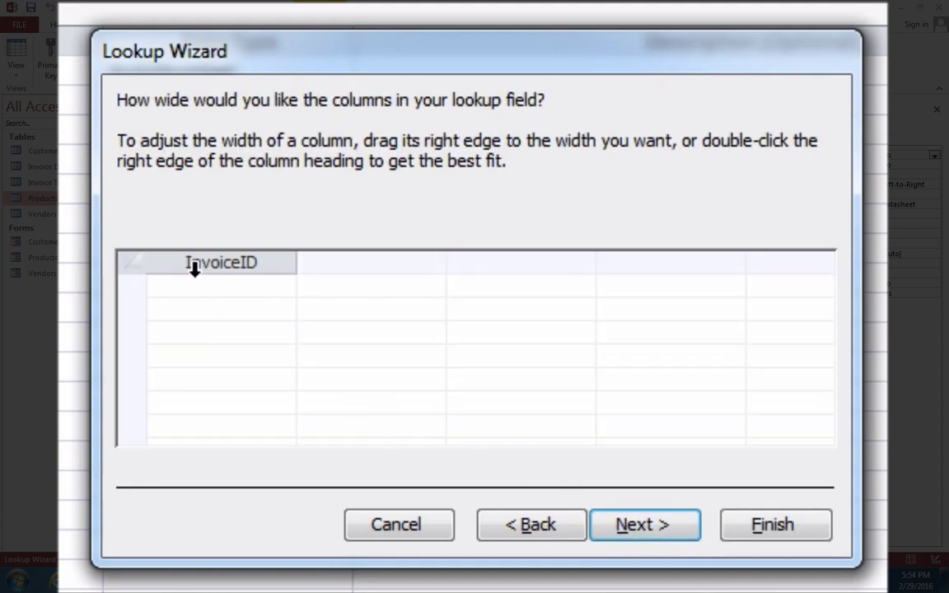
{"action": "left_click", "coordinate": [643, 527]}
{"action": "left_click", "coordinate": [355, 206]}
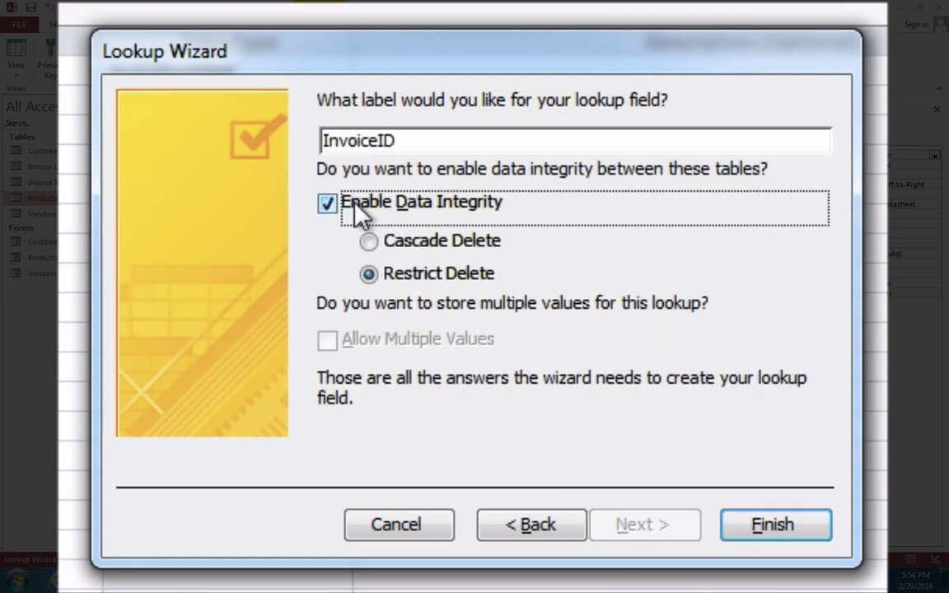
{"action": "left_click", "coordinate": [756, 528]}
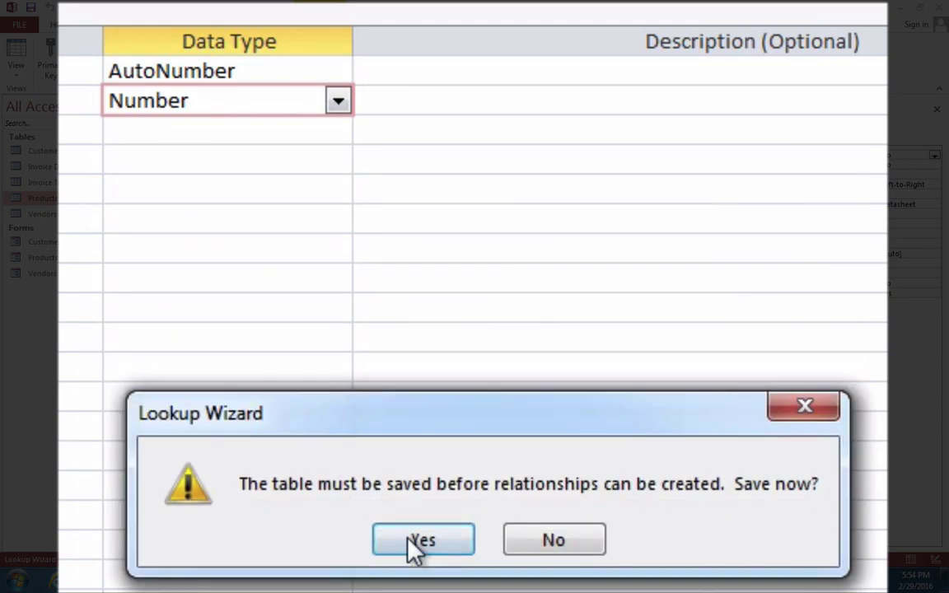
{"action": "left_click", "coordinate": [414, 540]}
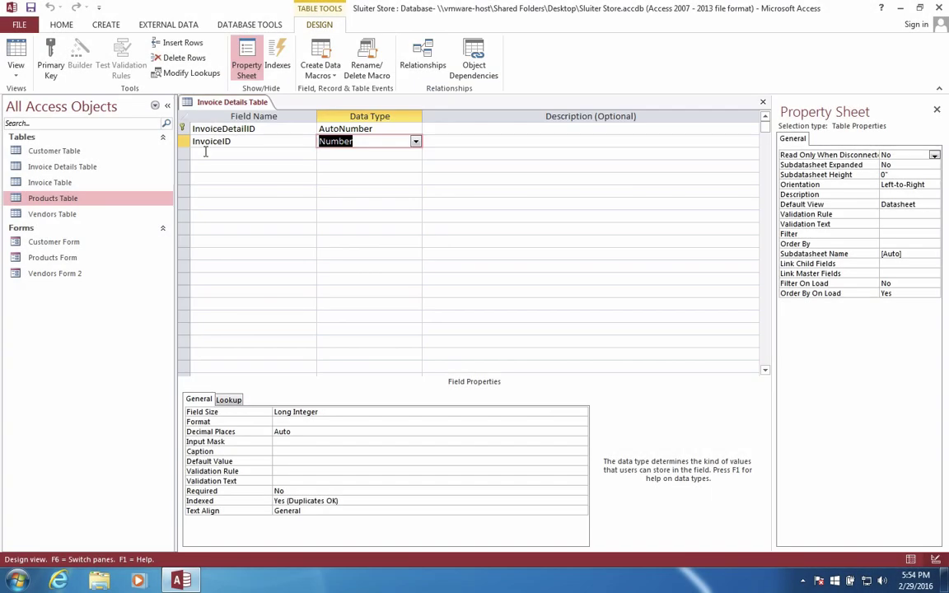
{"action": "left_click", "coordinate": [234, 154]}
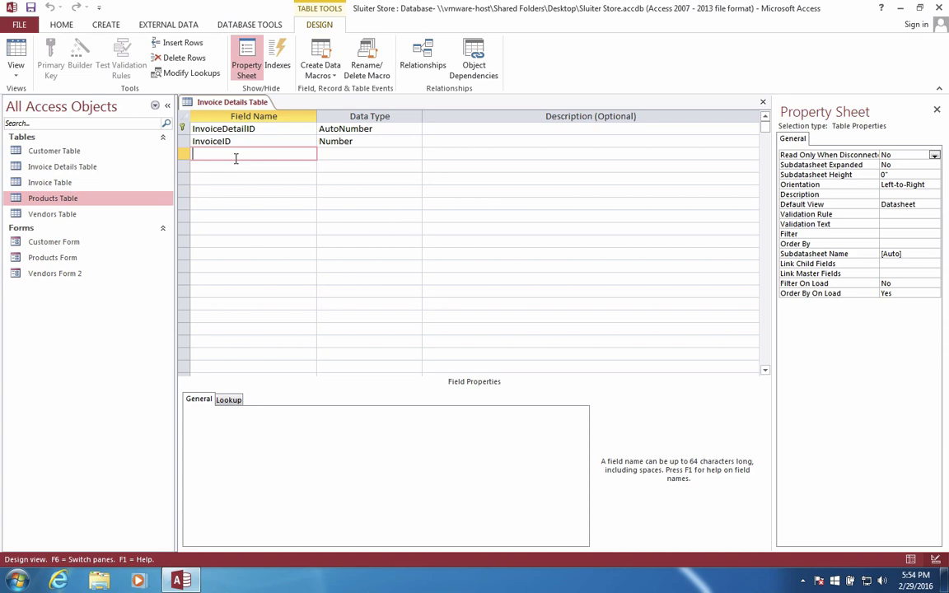
- Add a ProductID field as a lookup into Products Table with ProductID and ProductName columns
{"action": "type", "text": "ProductID"}
{"action": "left_click", "coordinate": [350, 154]}
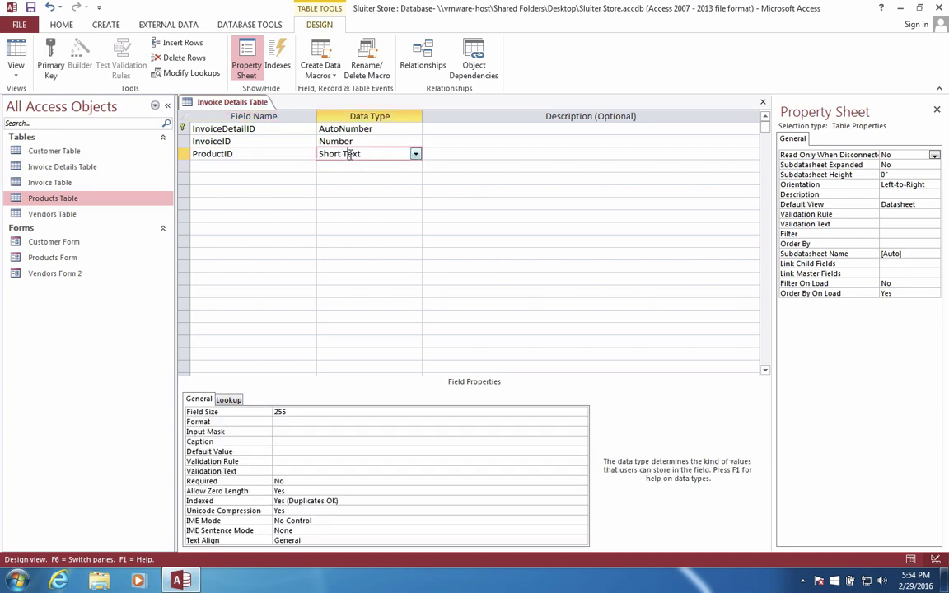
{"action": "left_click", "coordinate": [416, 154]}
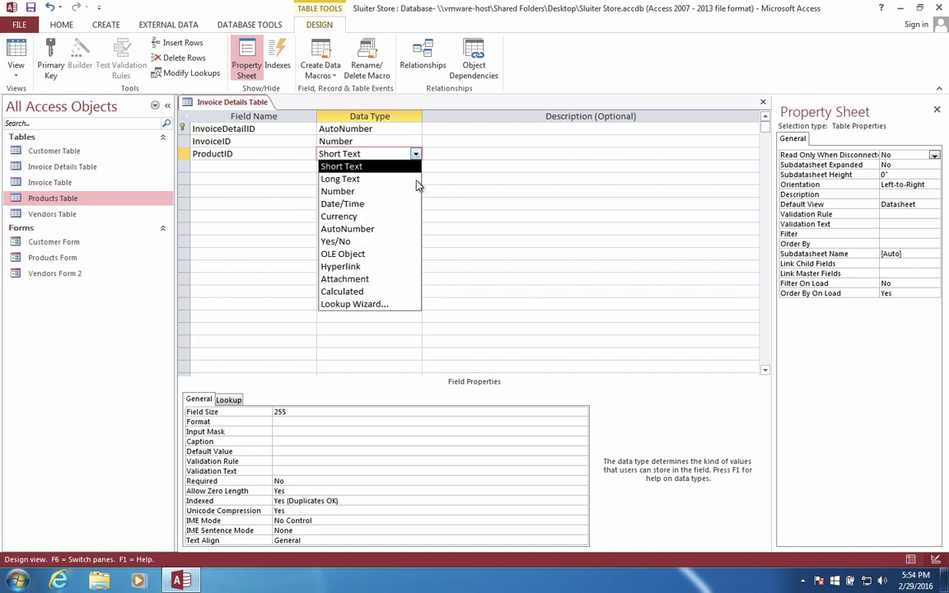
{"action": "left_click", "coordinate": [372, 305]}
{"action": "left_click", "coordinate": [543, 321]}
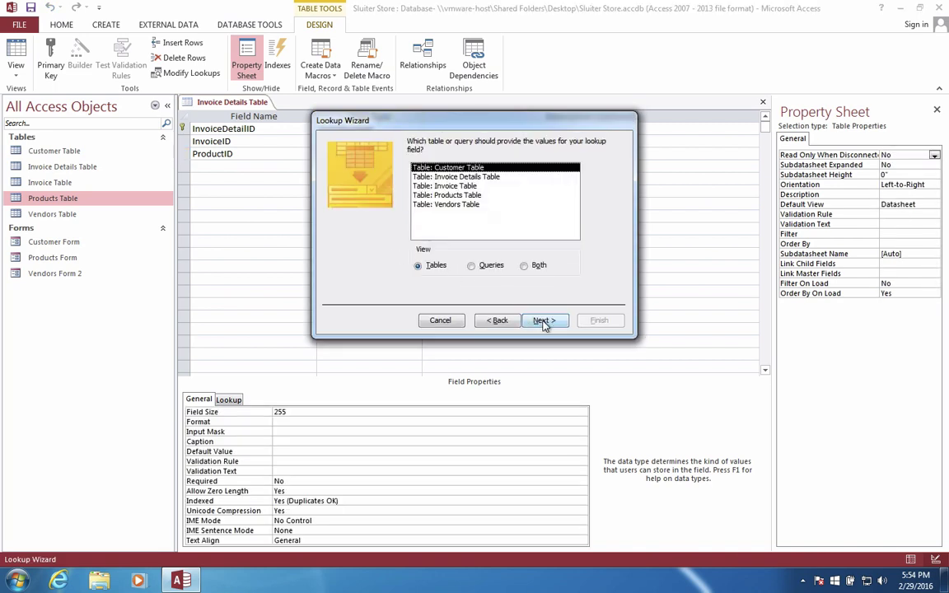
{"action": "left_click", "coordinate": [464, 196]}
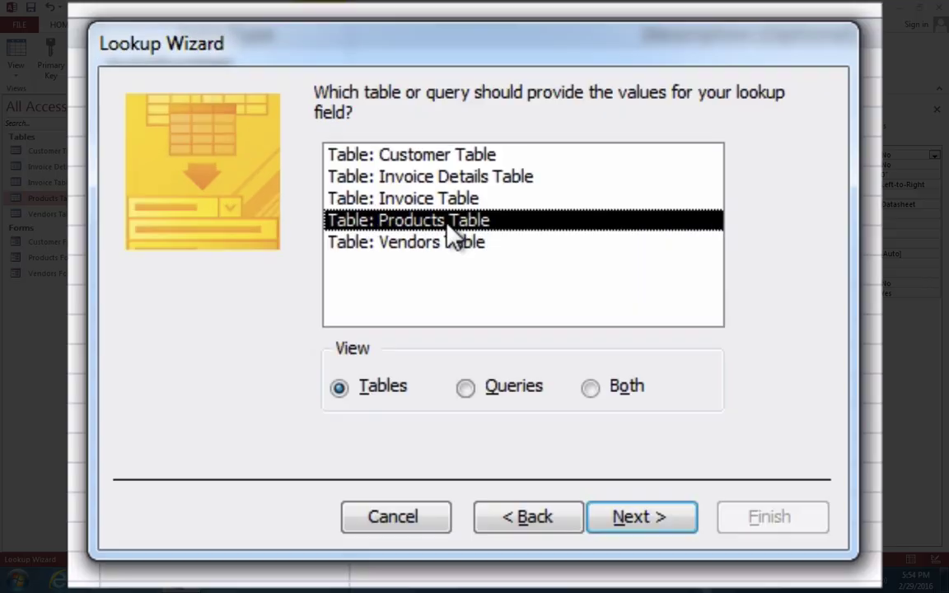
{"action": "left_click", "coordinate": [536, 323]}
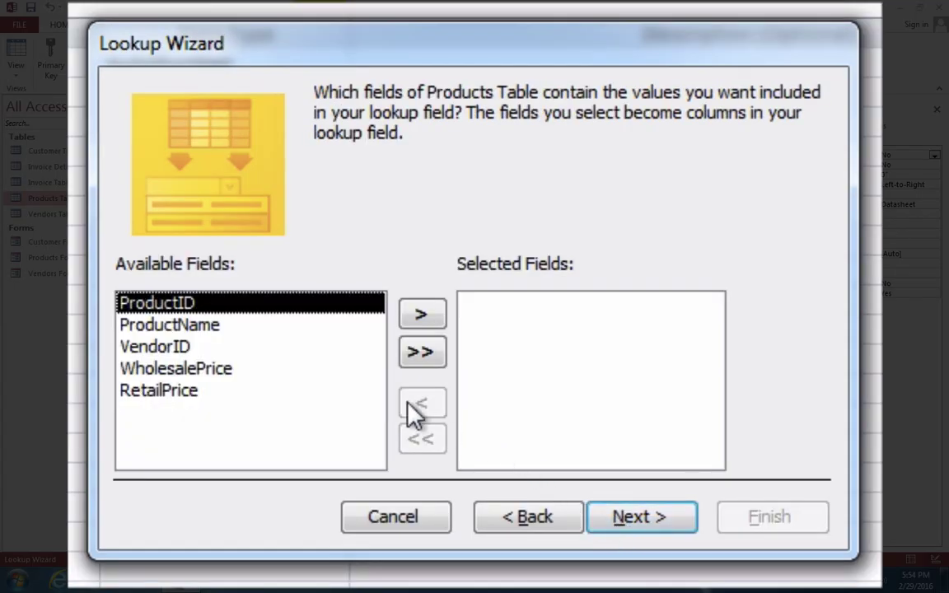
{"action": "left_click", "coordinate": [425, 322]}
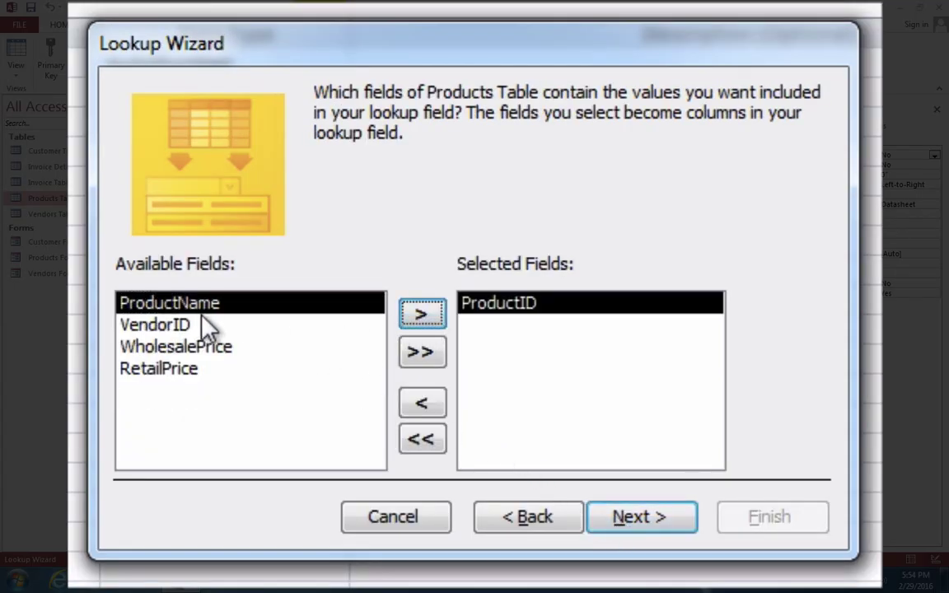
{"action": "left_click", "coordinate": [421, 315]}
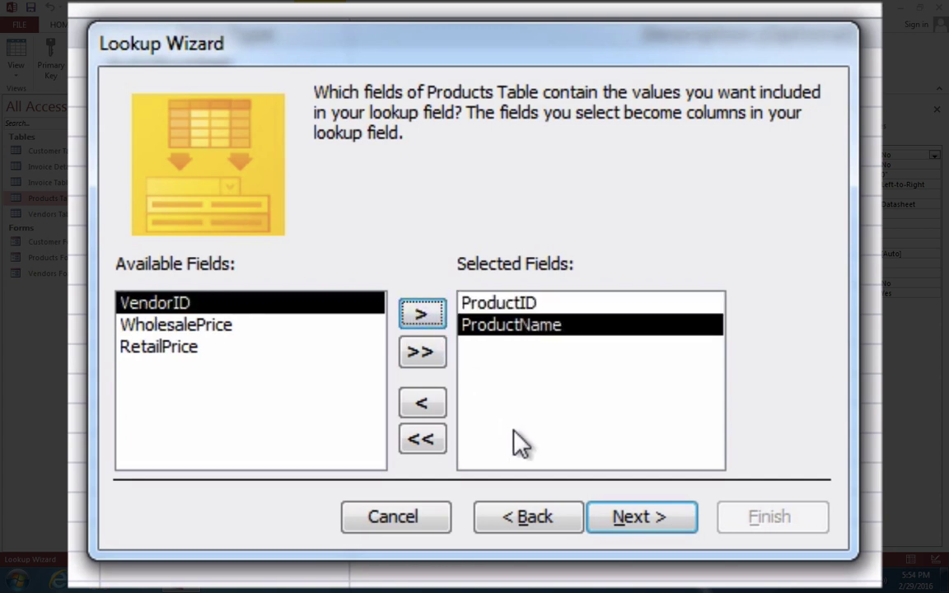
- Sort the ProductID lookup by ProductName, enable data integrity, finish, and save the table
{"action": "left_click", "coordinate": [634, 521]}
{"action": "left_click", "coordinate": [375, 198]}
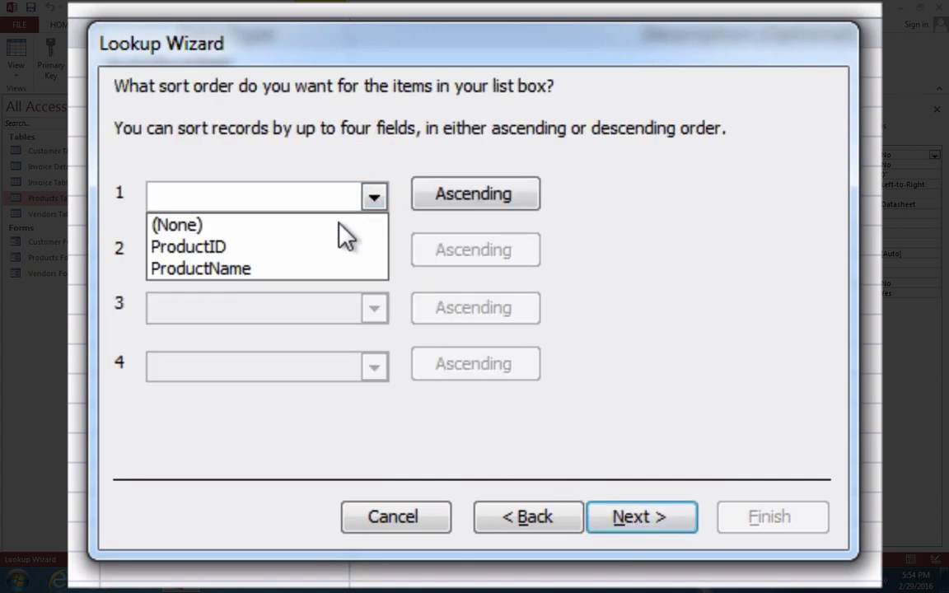
{"action": "left_click", "coordinate": [306, 270]}
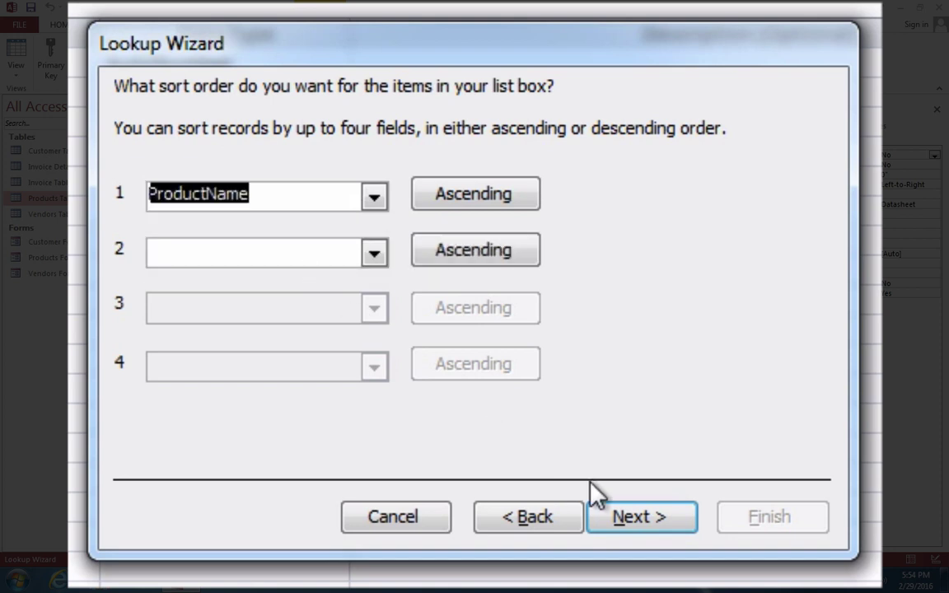
{"action": "left_click", "coordinate": [640, 519]}
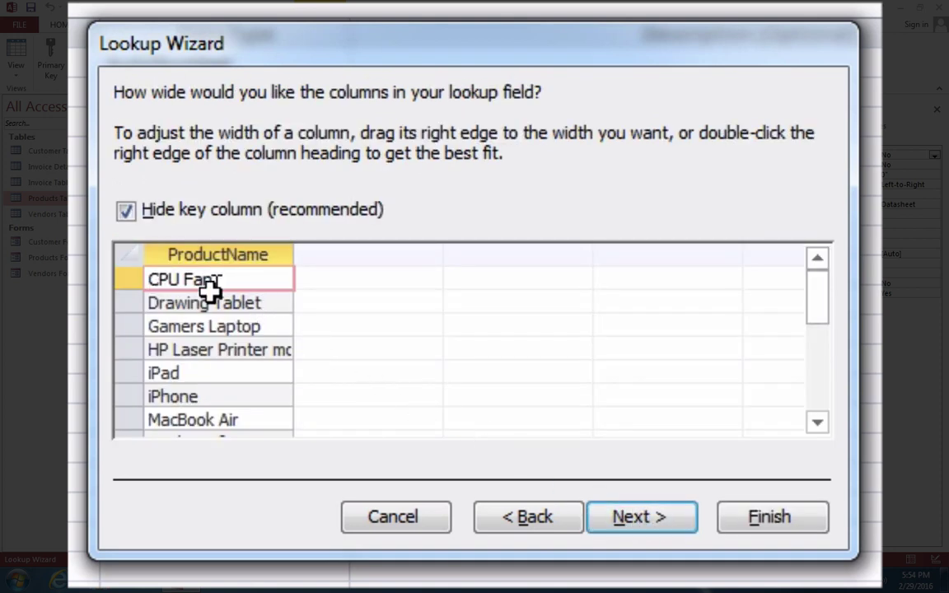
{"action": "left_click", "coordinate": [626, 519]}
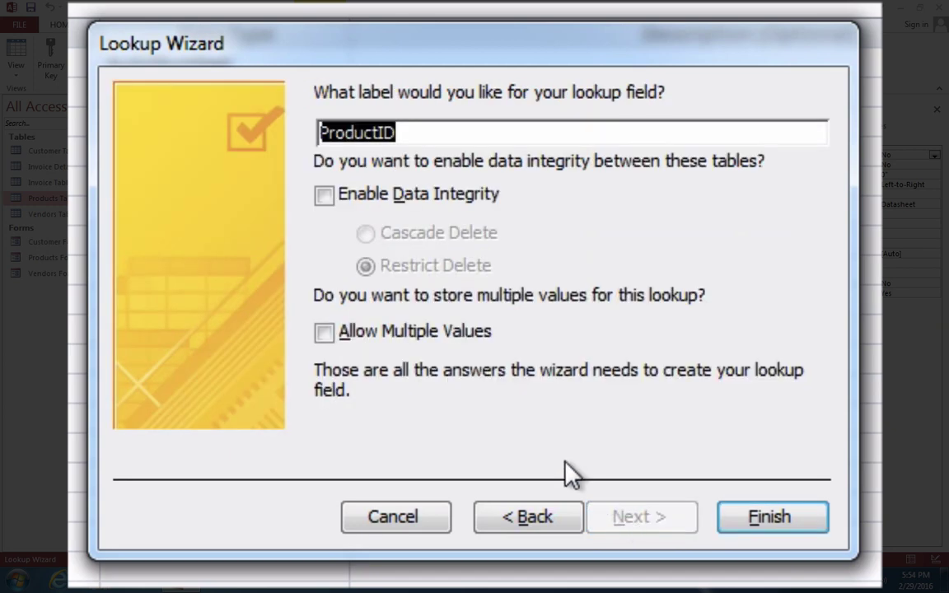
{"action": "left_click", "coordinate": [321, 198]}
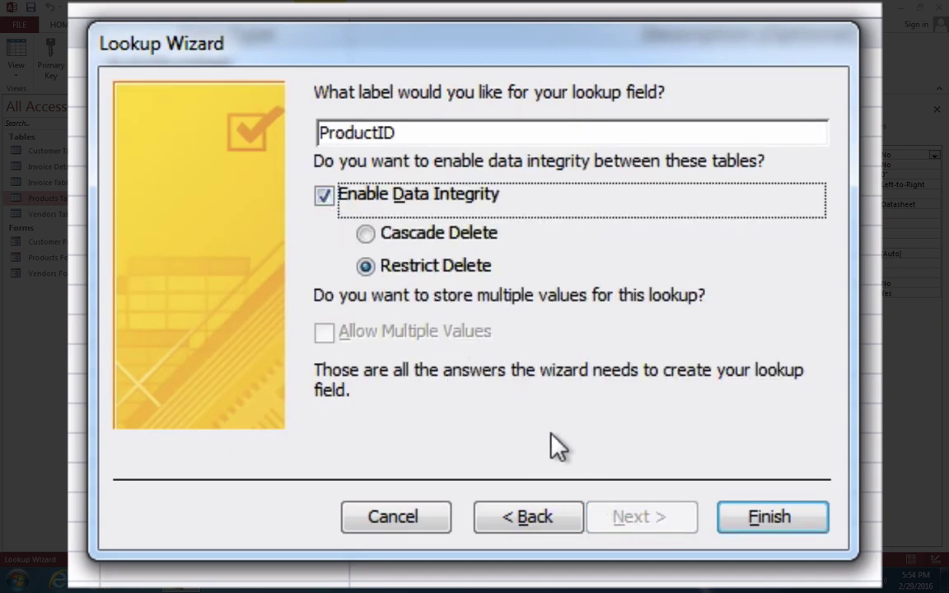
{"action": "left_click", "coordinate": [758, 522]}
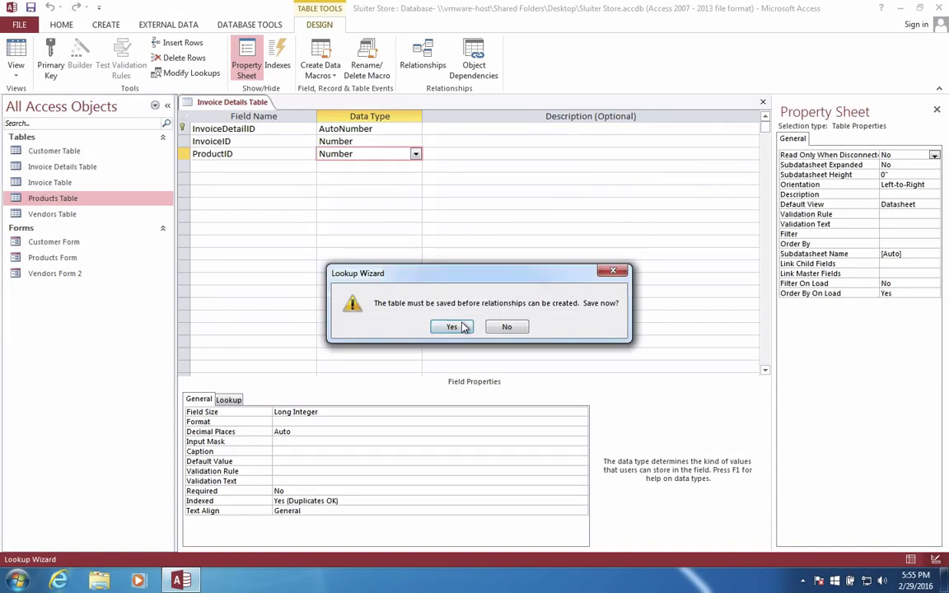
{"action": "left_click", "coordinate": [452, 327]}
{"action": "left_click", "coordinate": [252, 170]}
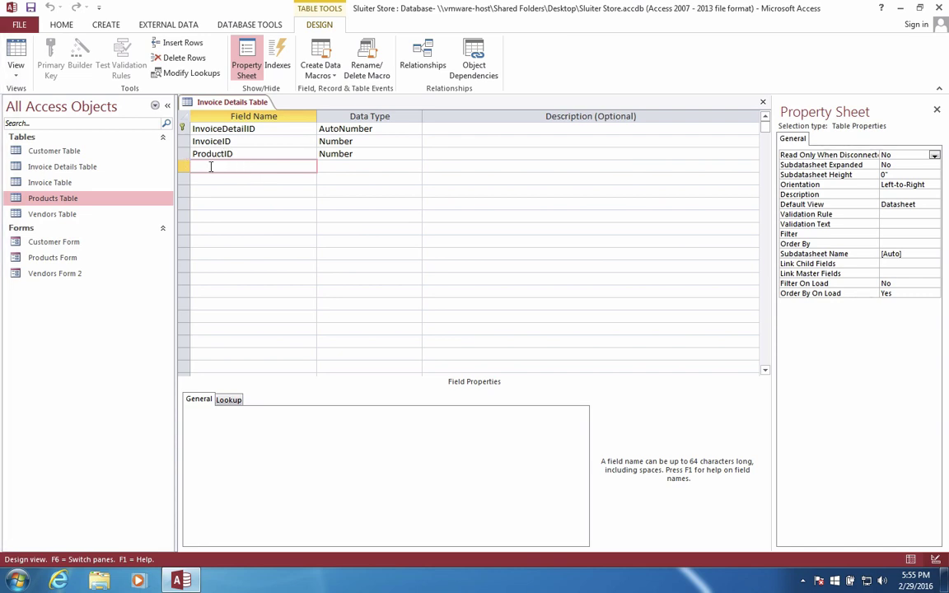
- Add a Quantity field with the Number data type to Invoice Details Table
{"action": "type", "text": "an"}
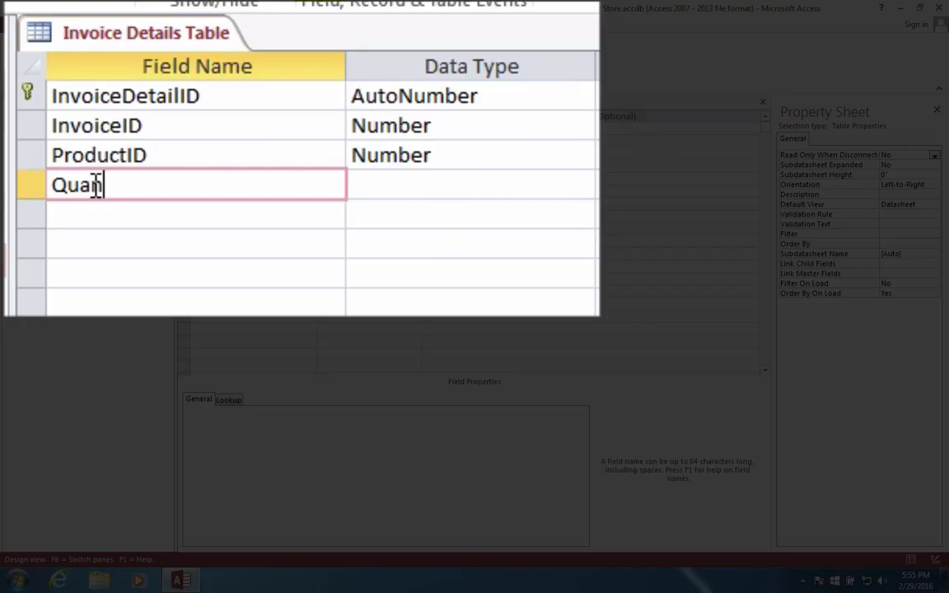
{"action": "type", "text": "tity"}
{"action": "key", "text": "Tab"}
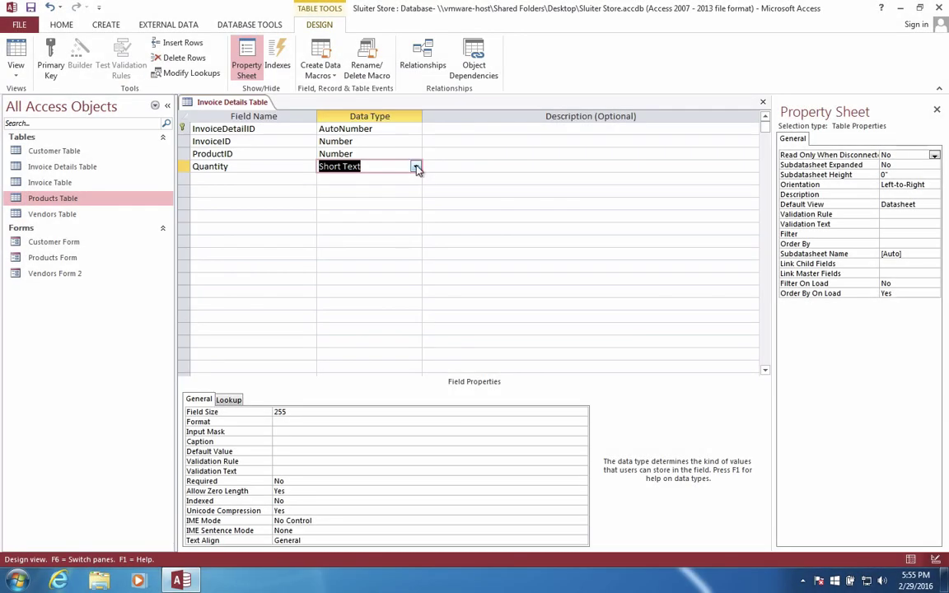
{"action": "left_click", "coordinate": [417, 167]}
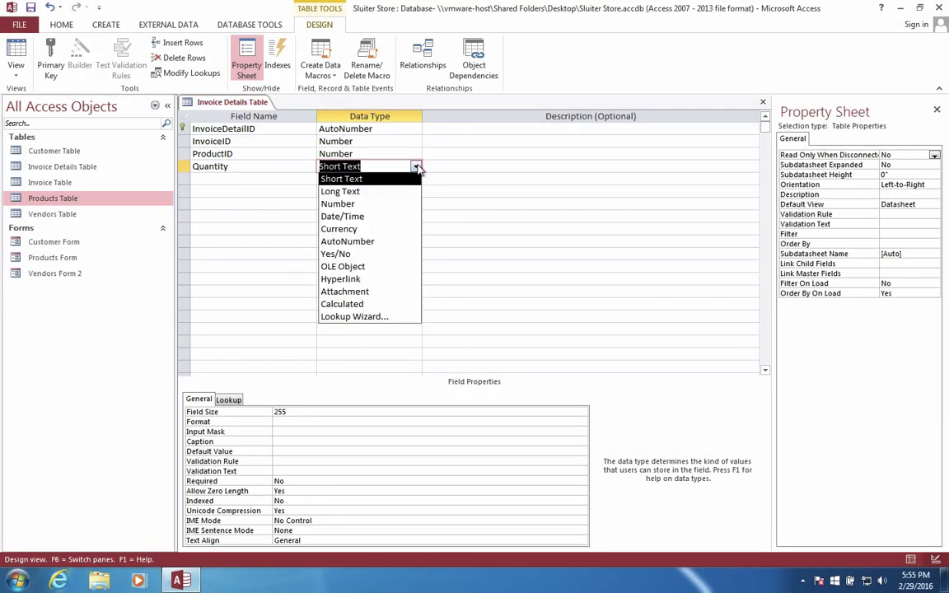
{"action": "left_click", "coordinate": [371, 204]}
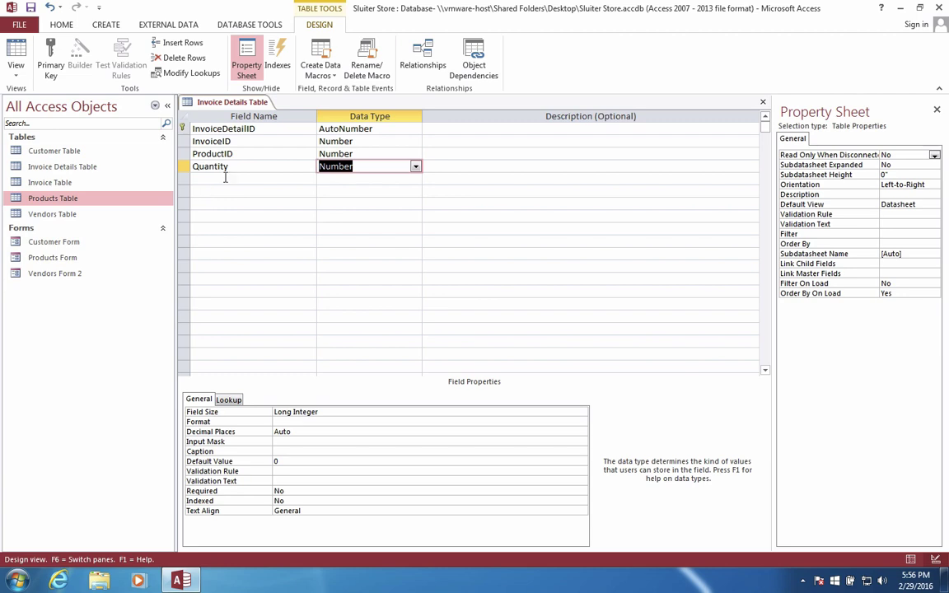
- Save the Invoice Details Table design changes and close the table
{"action": "right_click", "coordinate": [231, 106]}
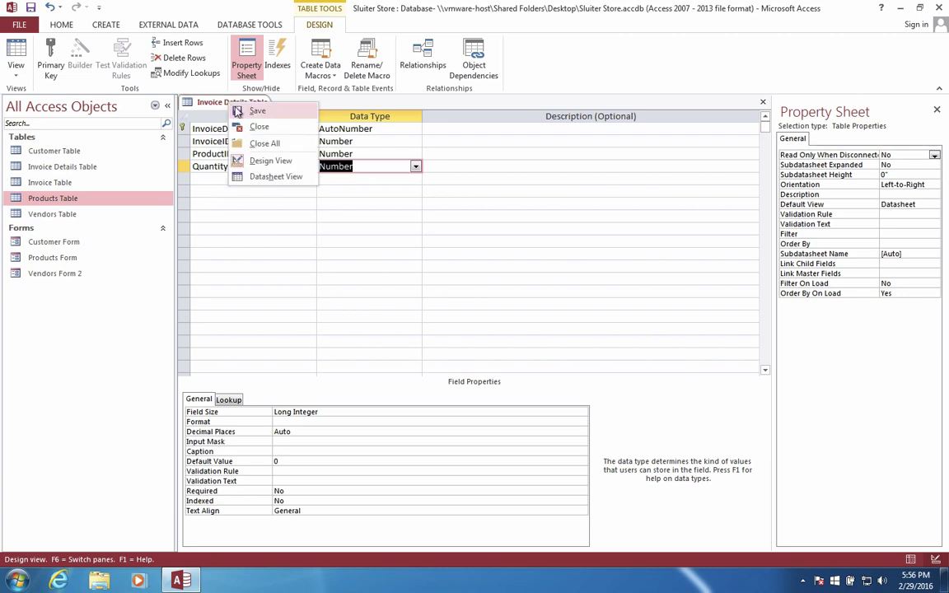
{"action": "left_click", "coordinate": [240, 115]}
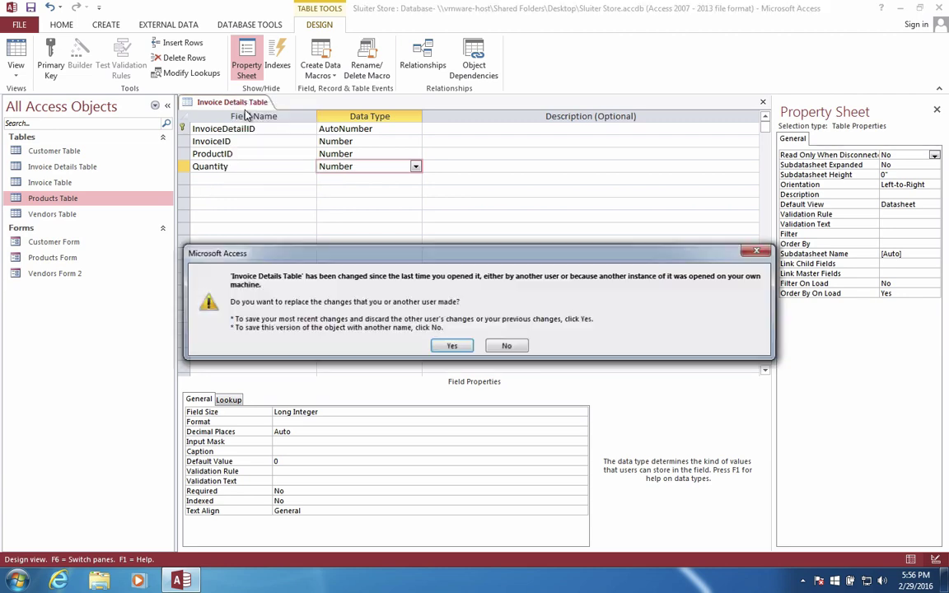
{"action": "left_click", "coordinate": [451, 346]}
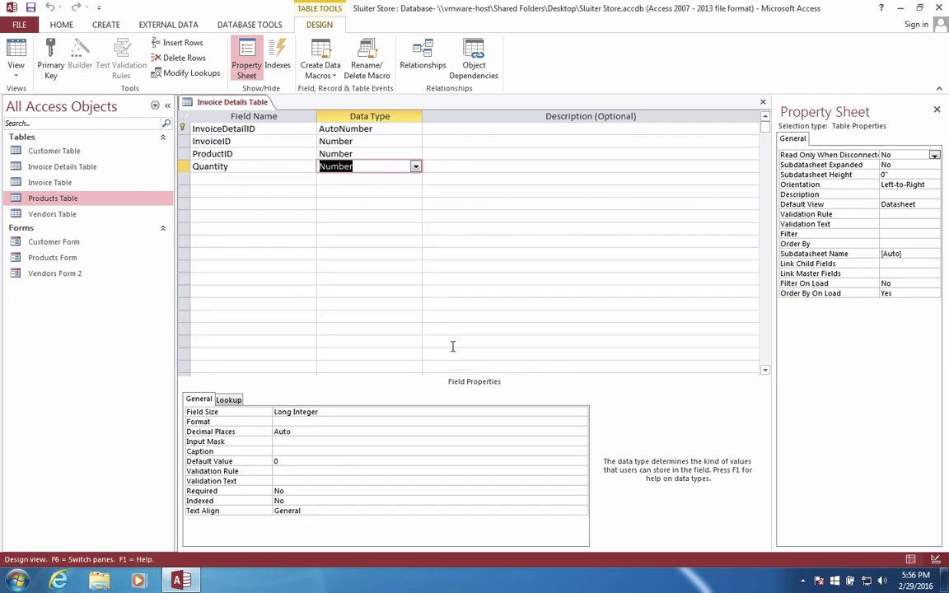
{"action": "right_click", "coordinate": [210, 100]}
{"action": "left_click", "coordinate": [235, 121]}
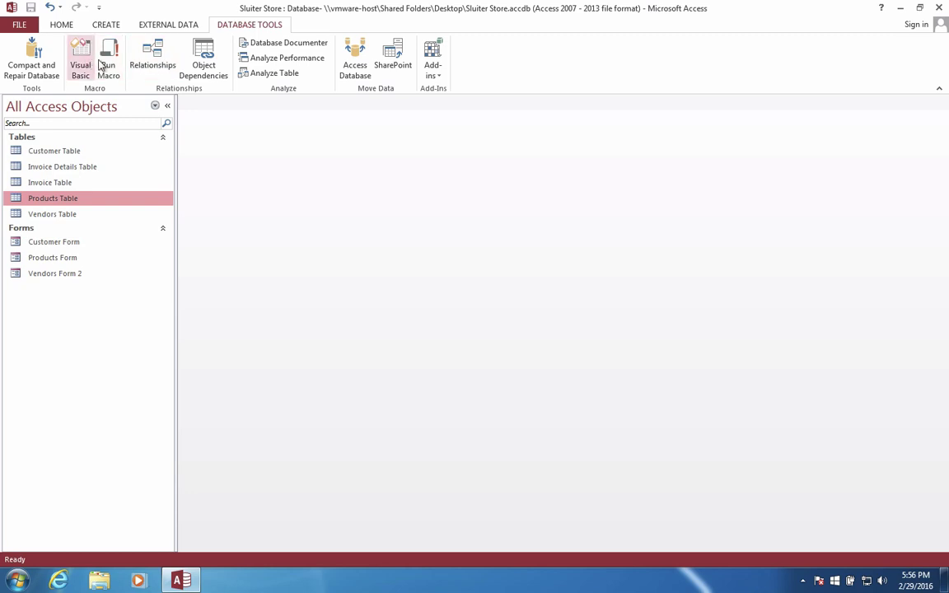
- In the Relationships diagram, shift Products and Vendors tables right and add Invoice Details Table
{"action": "left_click", "coordinate": [152, 62]}
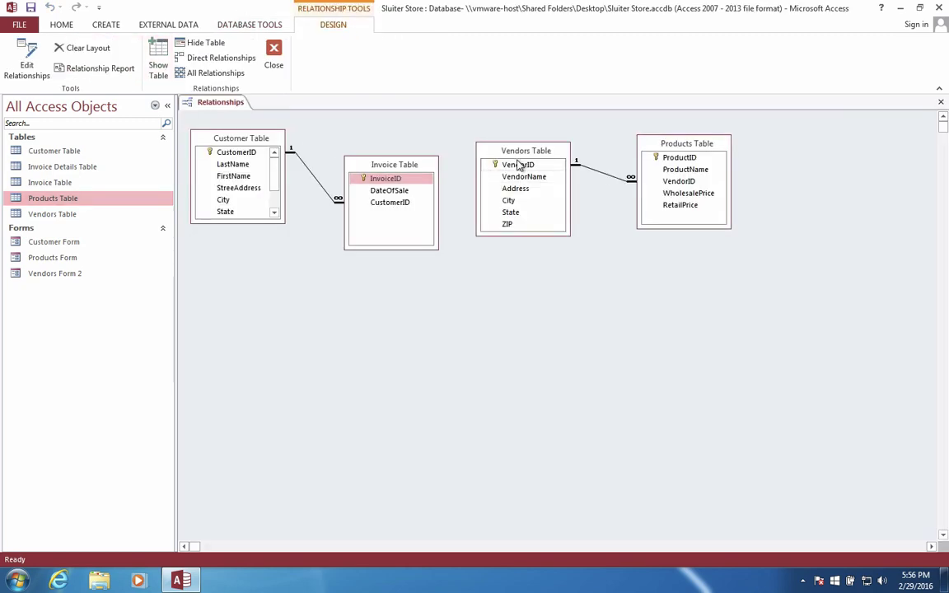
{"action": "left_click_drag", "start_coordinate": [705, 145], "coordinate": [855, 146]}
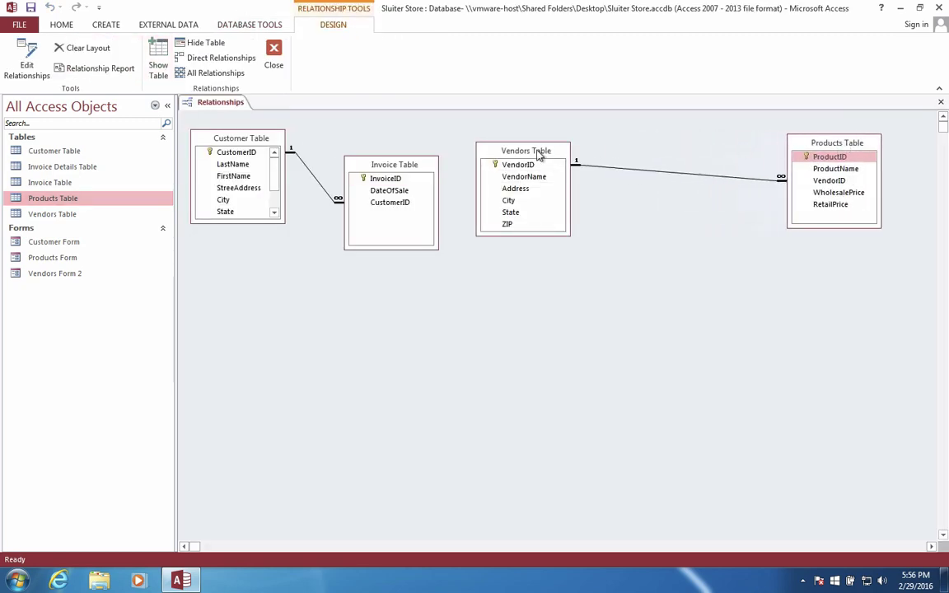
{"action": "left_click_drag", "start_coordinate": [531, 151], "coordinate": [713, 172]}
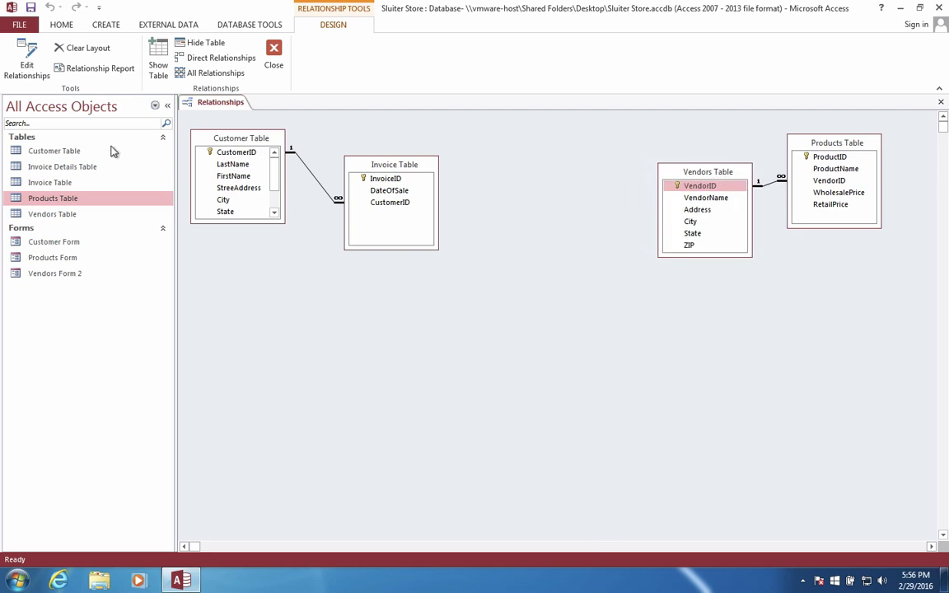
{"action": "left_click", "coordinate": [48, 171]}
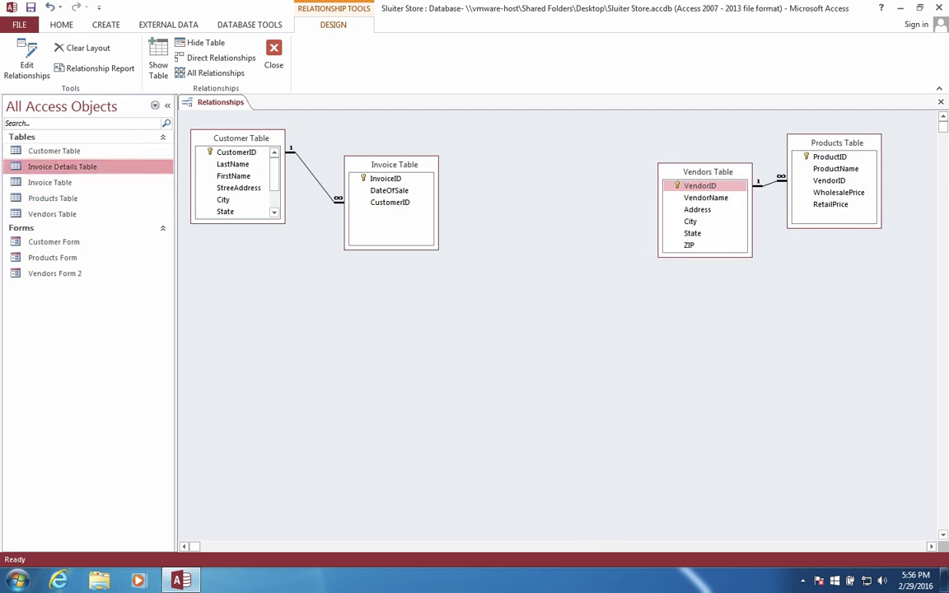
{"action": "left_click_drag", "start_coordinate": [59, 167], "coordinate": [534, 266]}
- Rearrange Products and Vendors tables, check the InvoiceID and ProductID links, then close the diagram
{"action": "left_click_drag", "start_coordinate": [708, 175], "coordinate": [811, 331]}
{"action": "left_click_drag", "start_coordinate": [814, 151], "coordinate": [646, 164]}
{"action": "left_click_drag", "start_coordinate": [798, 329], "coordinate": [782, 146]}
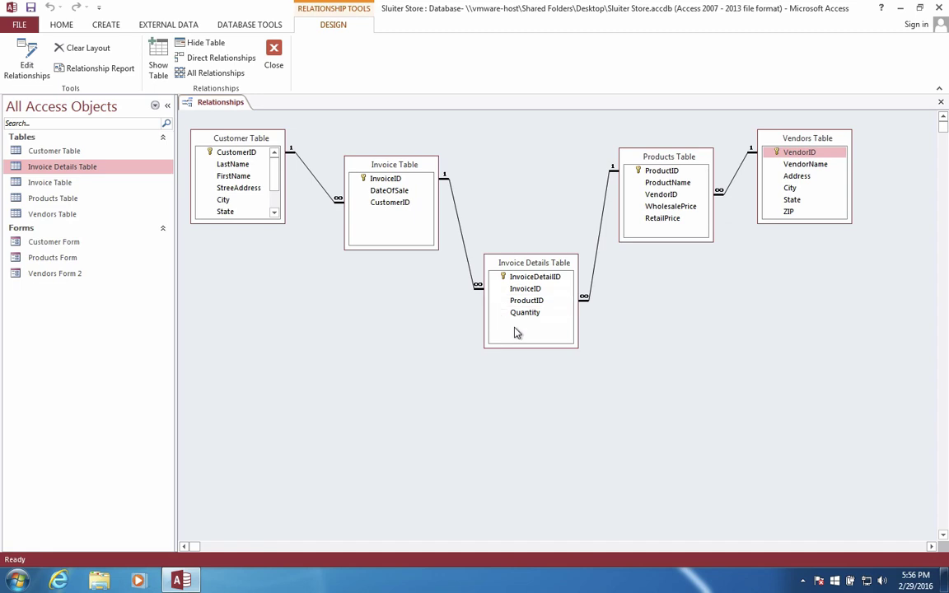
{"action": "left_click", "coordinate": [404, 172]}
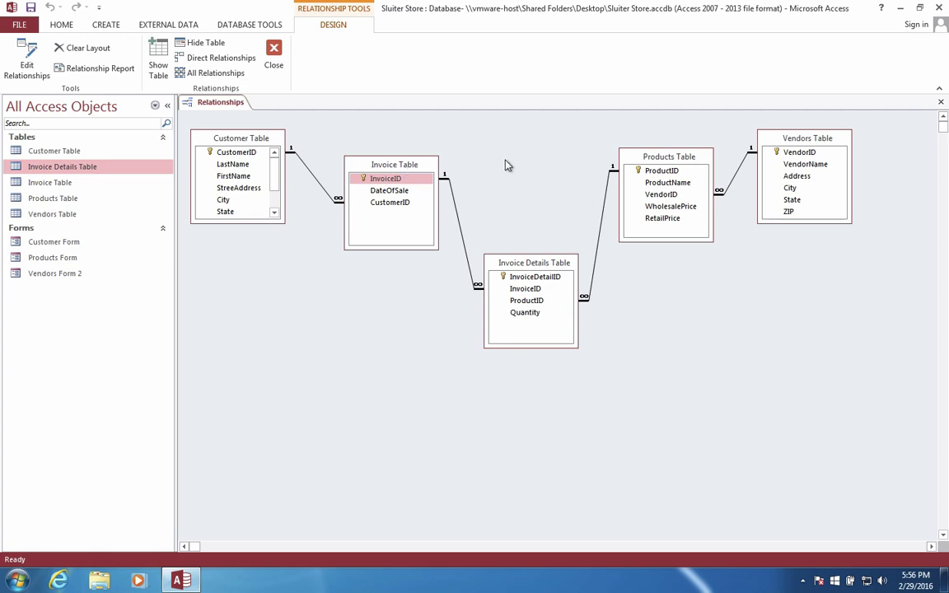
{"action": "left_click", "coordinate": [659, 168]}
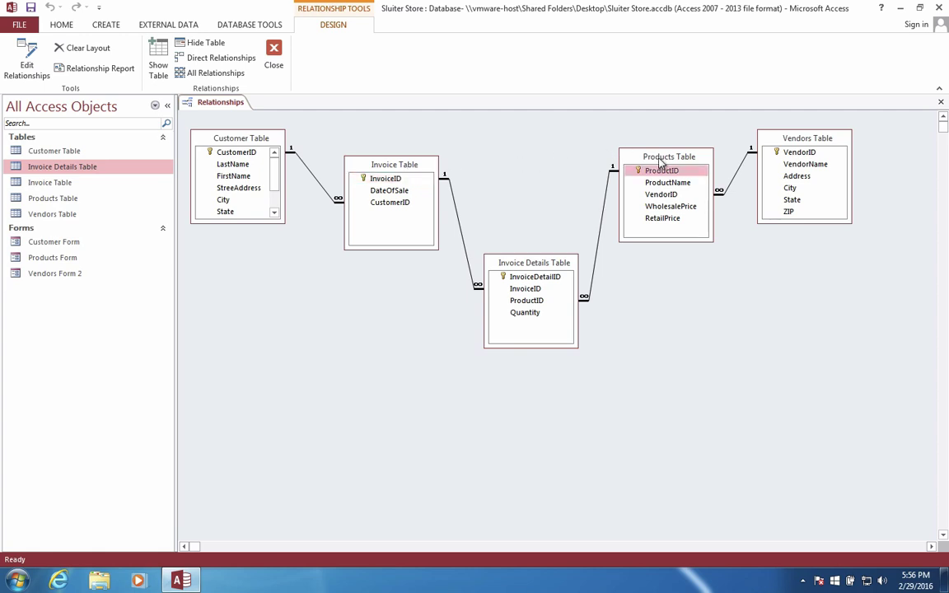
{"action": "left_click", "coordinate": [273, 57]}
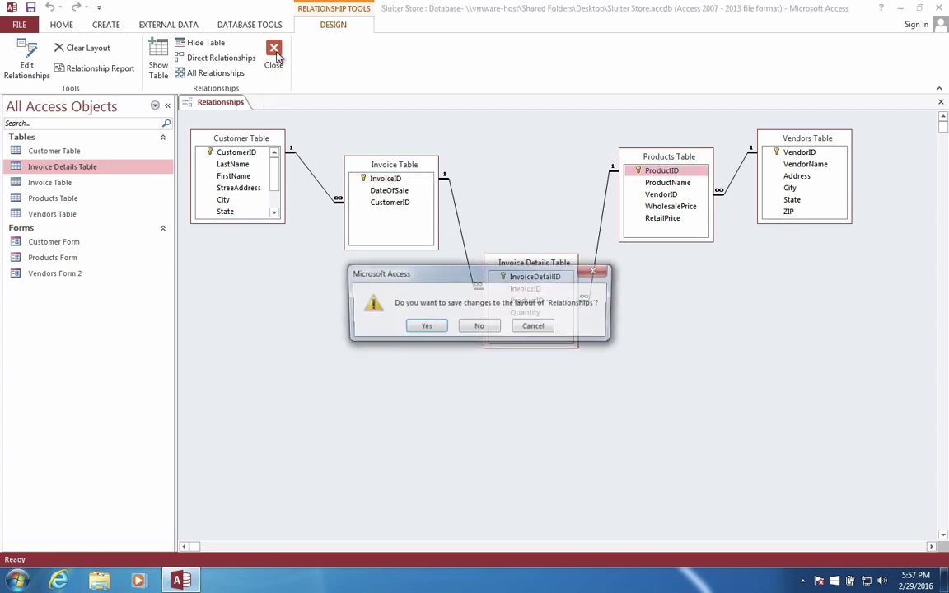
- Save the relationships layout and switch over to the Chrome invoice template
{"action": "left_click", "coordinate": [424, 328]}
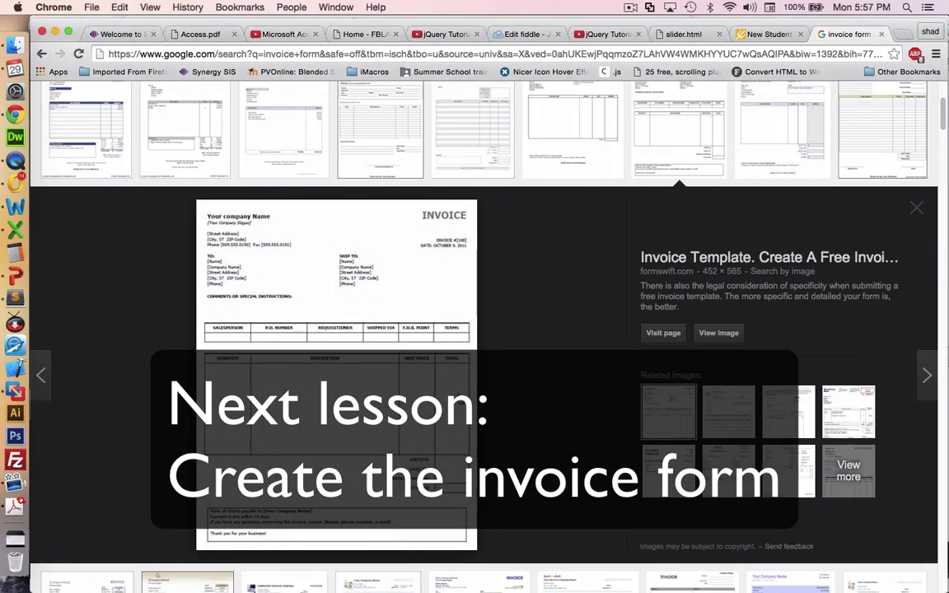
{"action": "key", "text": "ctrl+Right"}
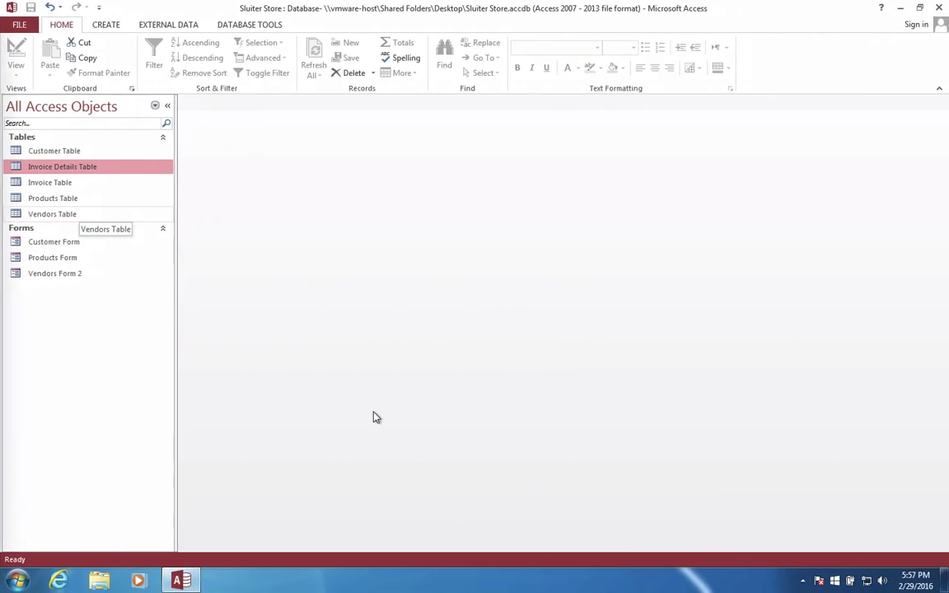